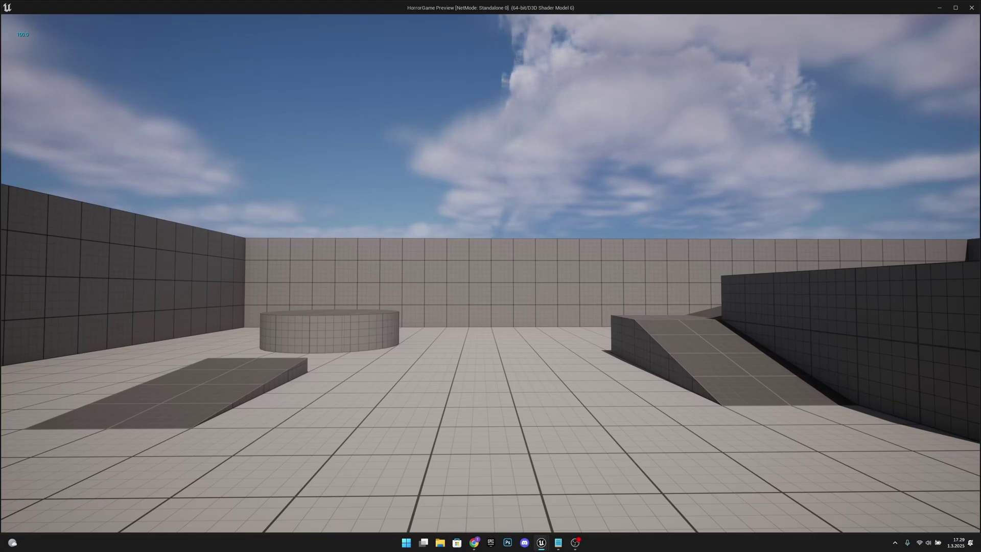
Walk and sprint the character around the level to demonstrate the current camera movement
key("w")
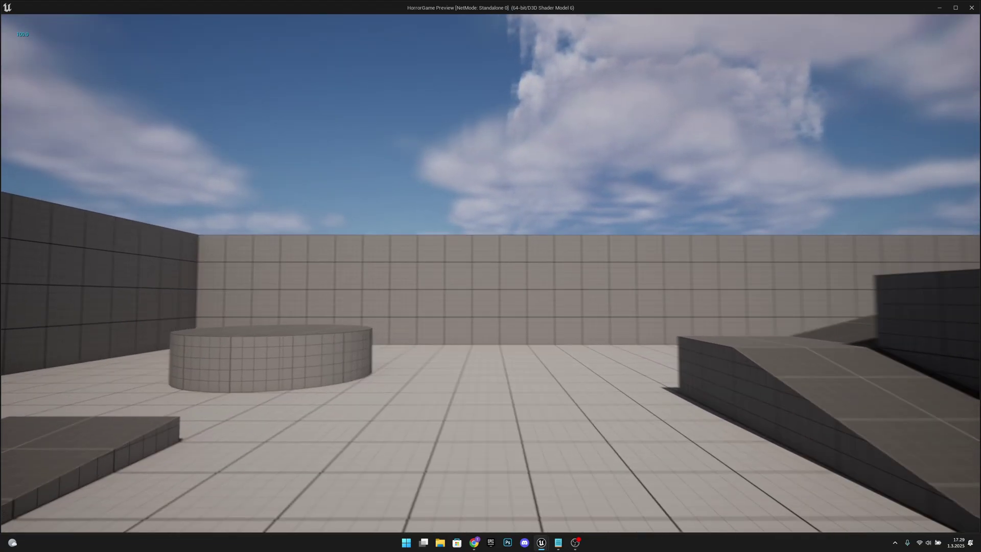
key("w")
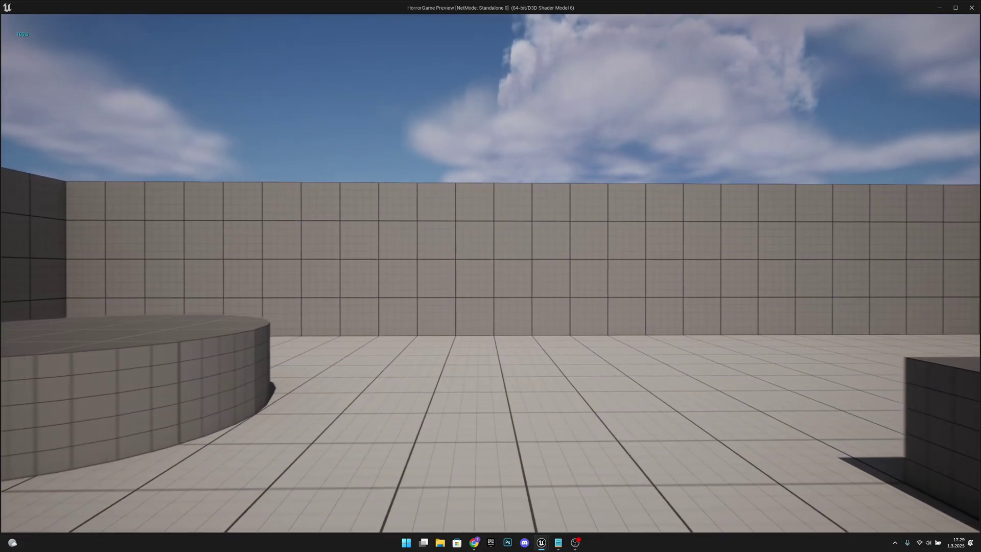
key("w")
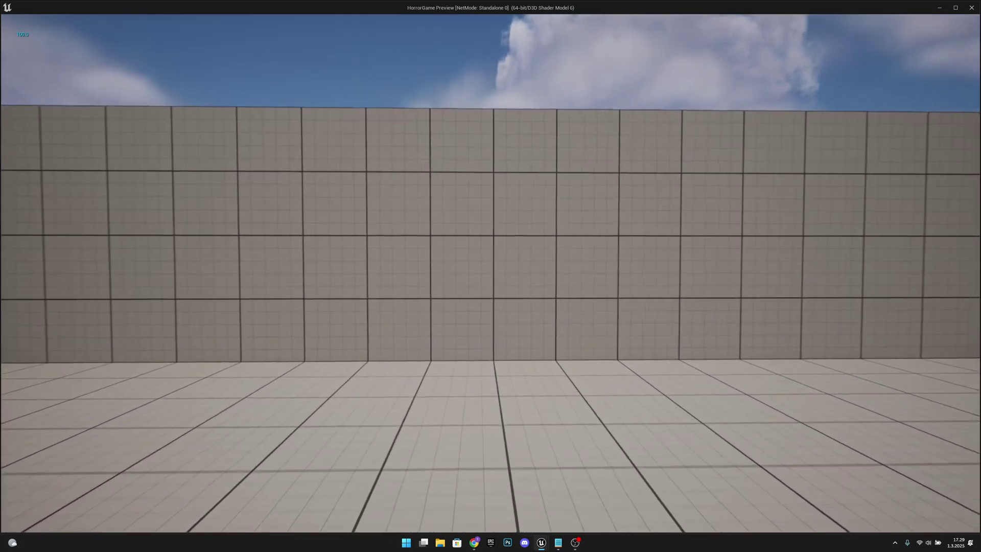
key("w")
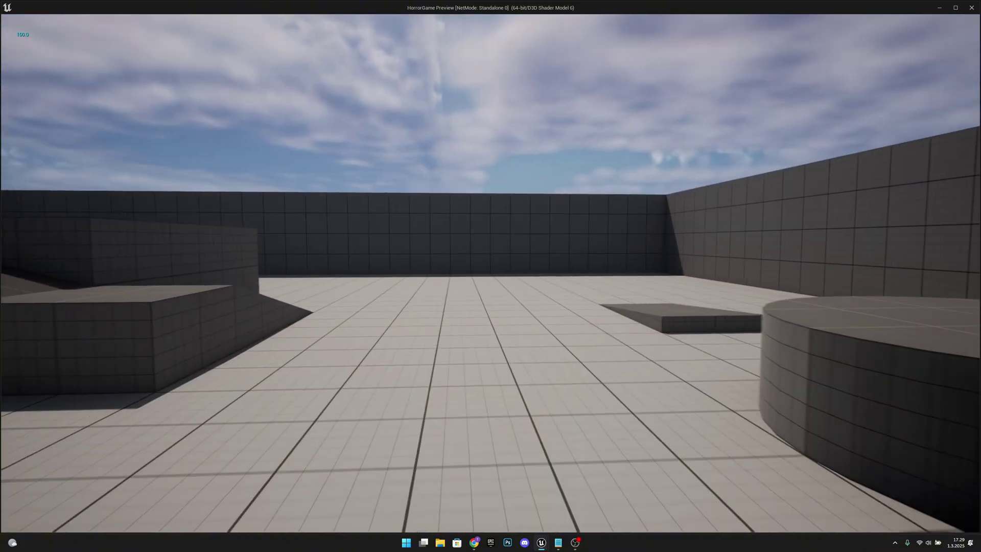
key("shift+w")
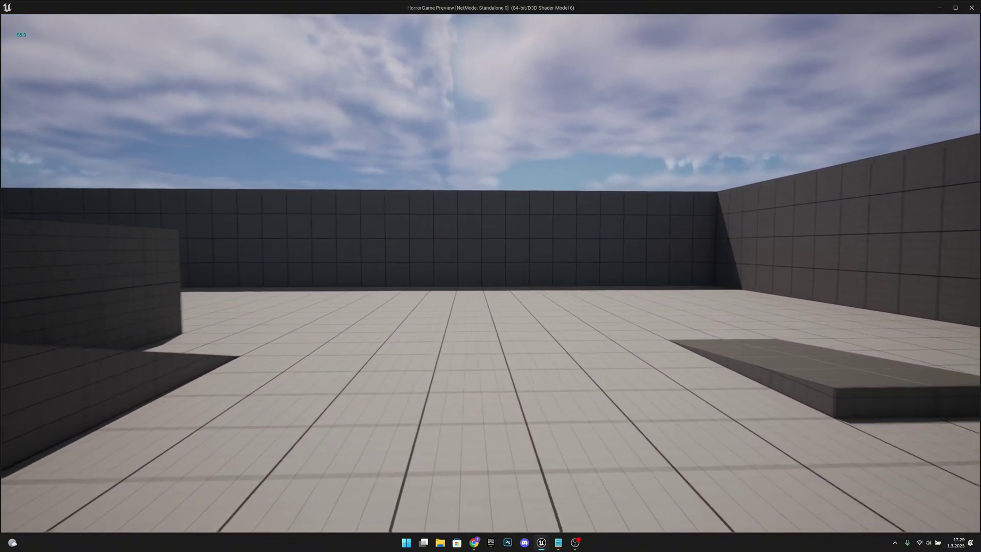
key("shift+w")
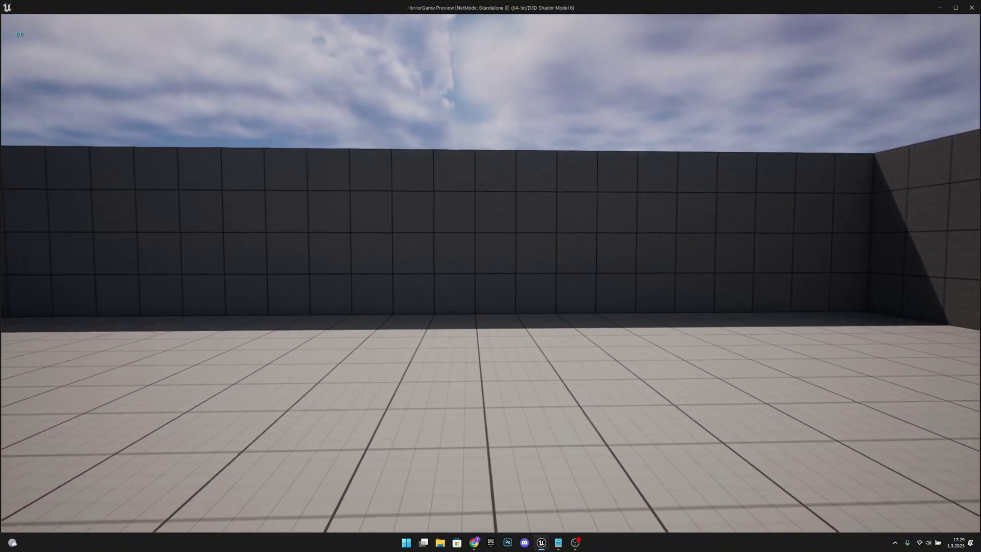
key("s")
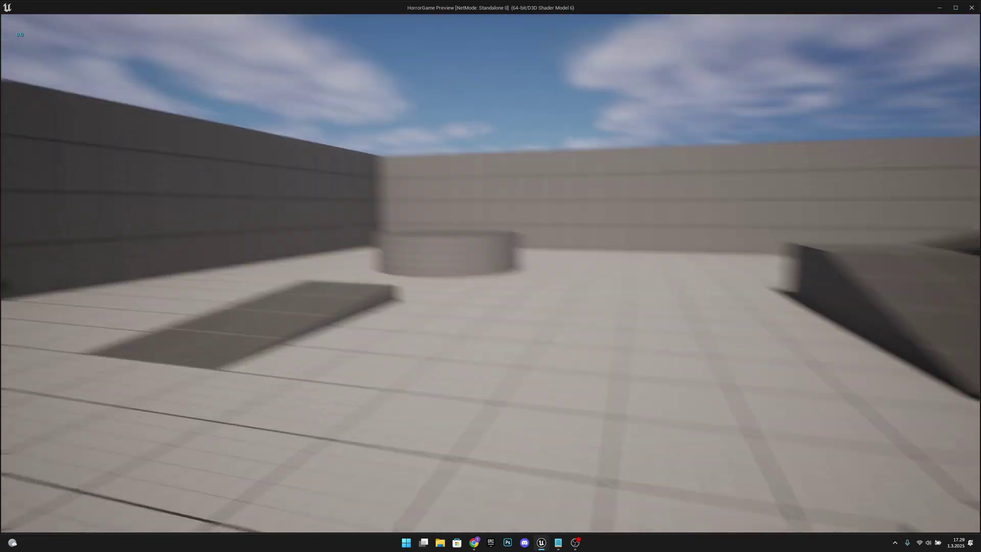
mouse_move(490, 276)
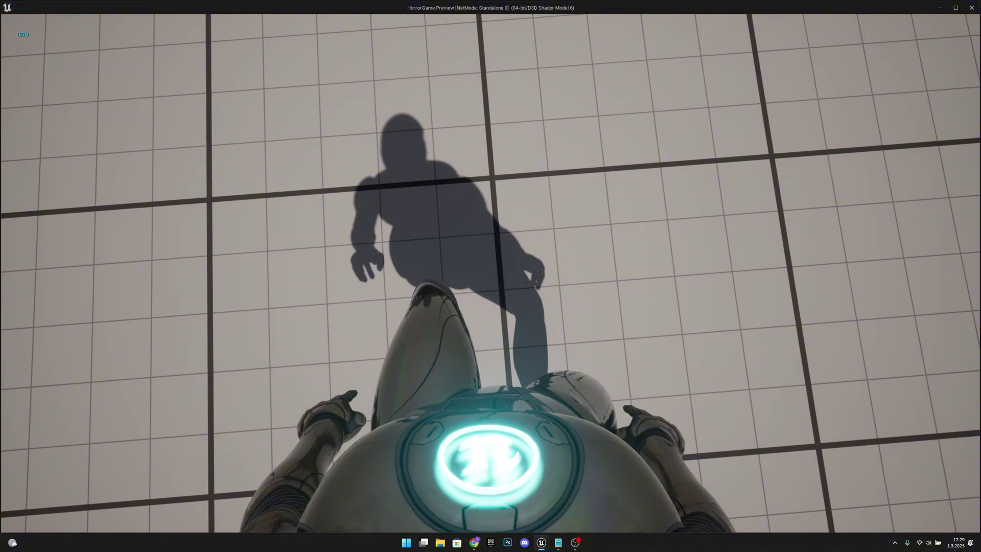
key("w")
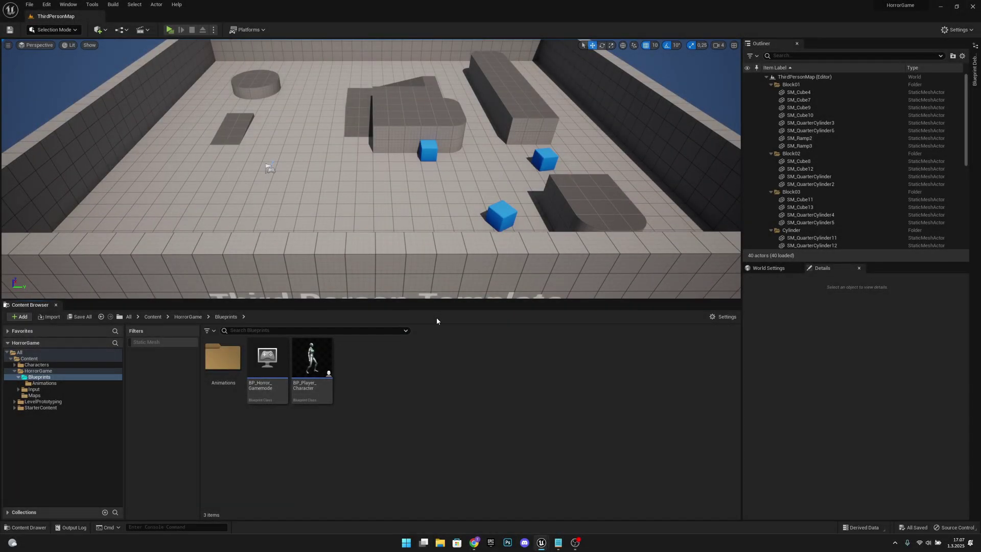
Make a CameraShakes folder in Blueprints, open it, and begin a new Blueprint class
right_click(358, 363)
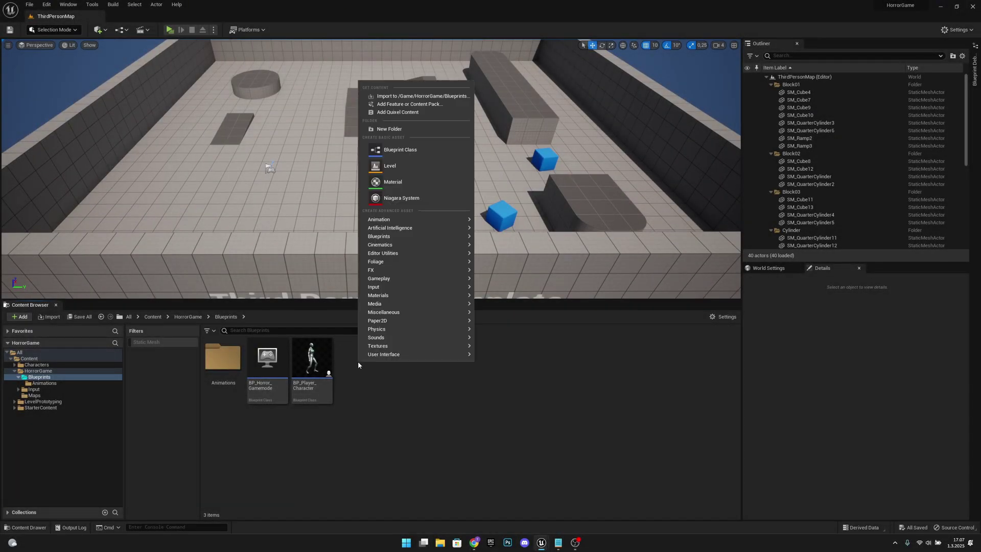
left_click(395, 129)
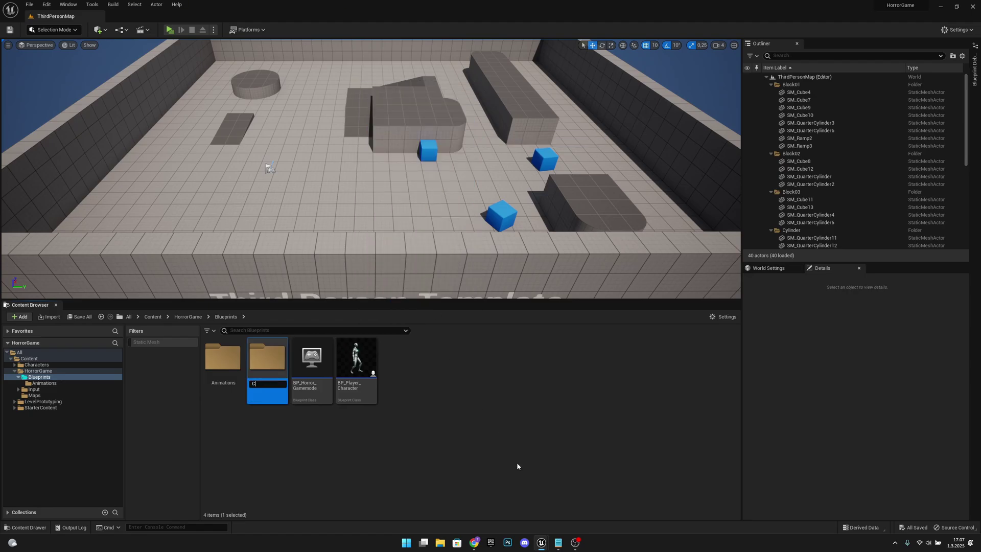
type("CameraShakes")
key("Return")
double_click(277, 368)
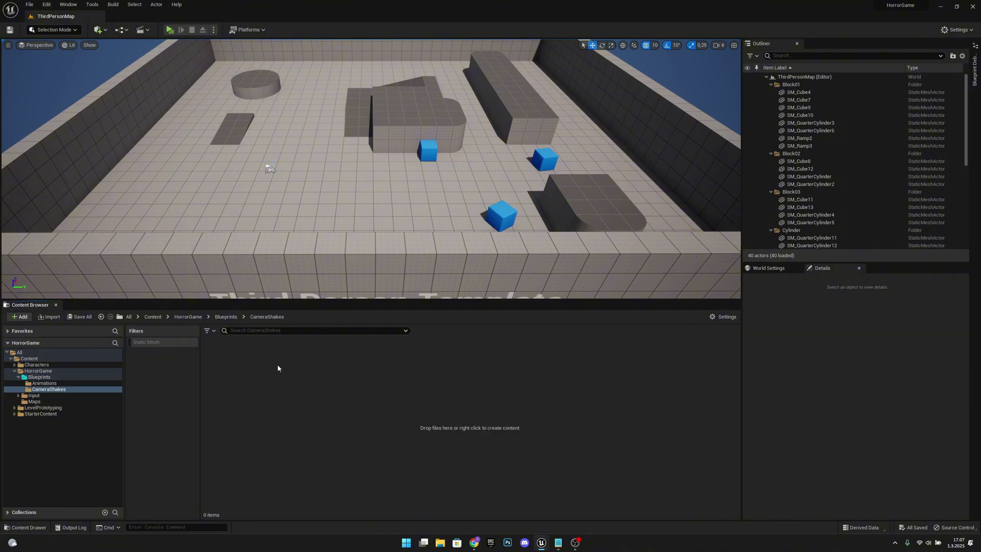
right_click(272, 366)
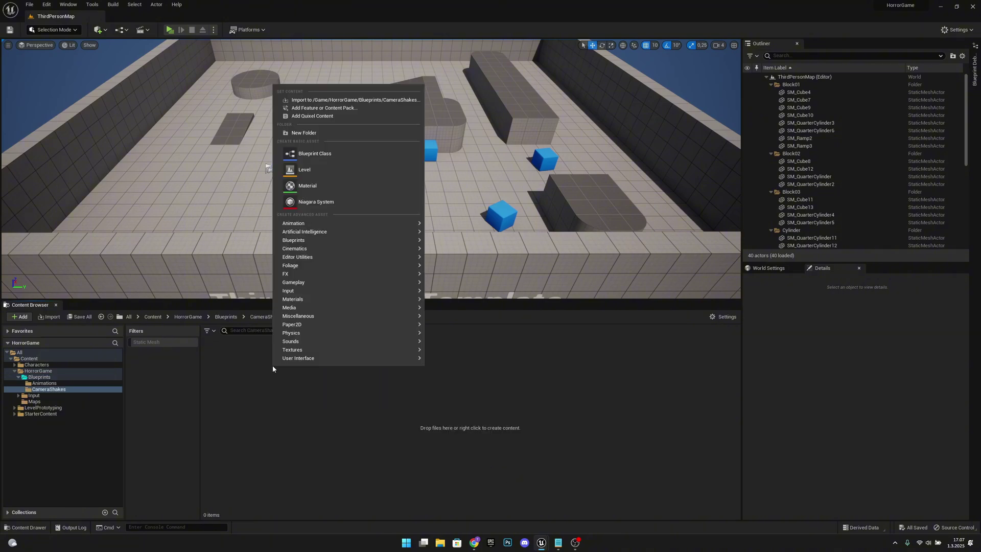
left_click(304, 158)
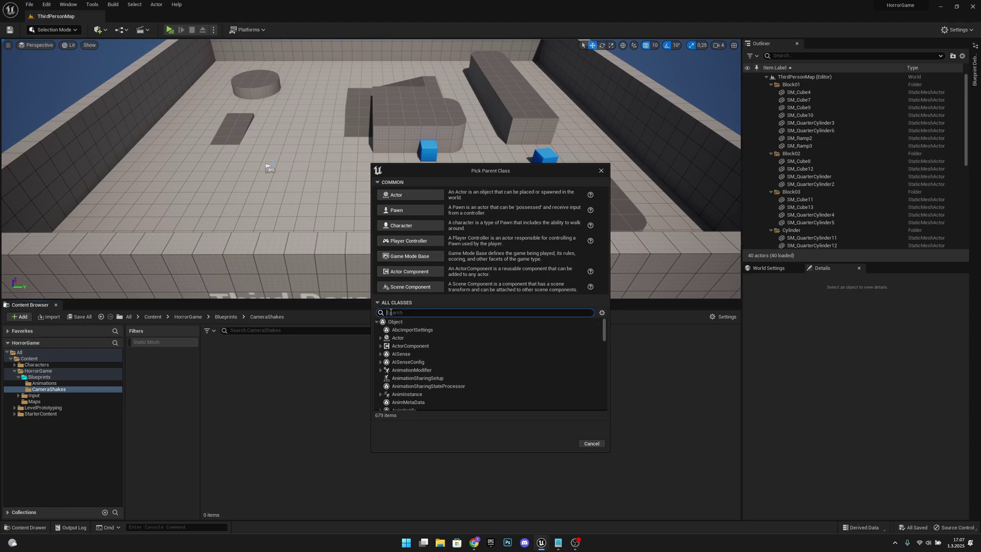
Create a Blueprint with parent LegacyCameraShake, name it CS_Player_Walk, and open it
type("legacy")
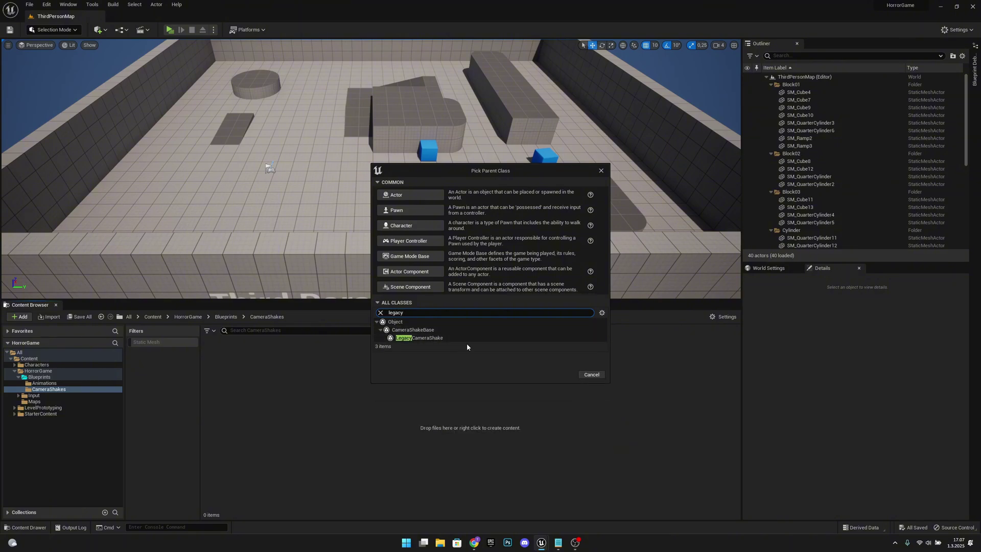
left_click(429, 337)
left_click(562, 375)
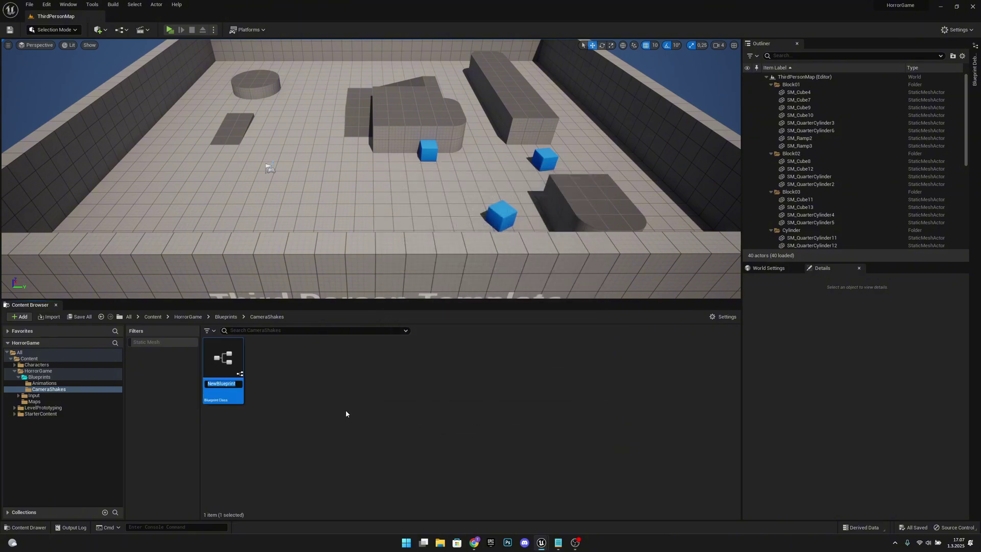
type("C")
type("S_Player")
type("_Walk")
key("Return")
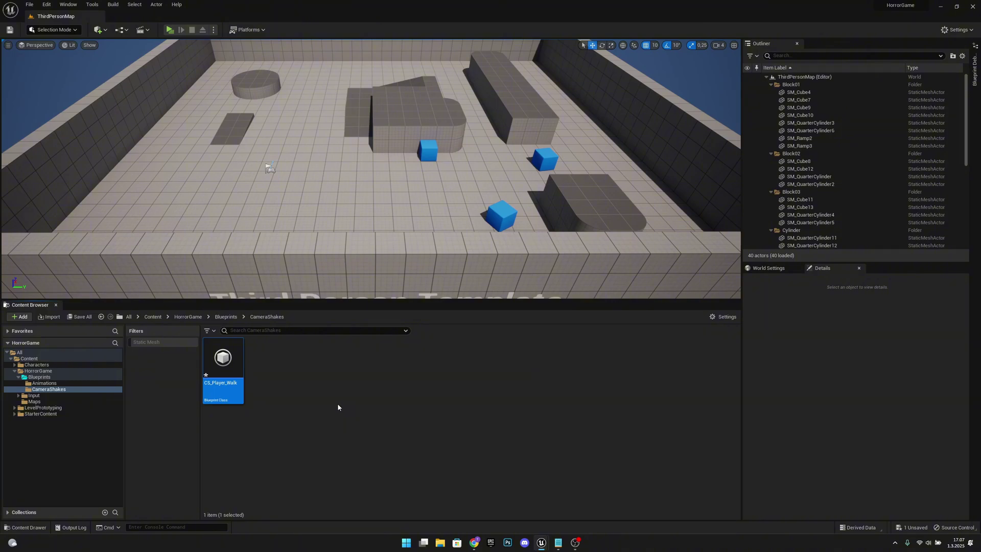
double_click(225, 358)
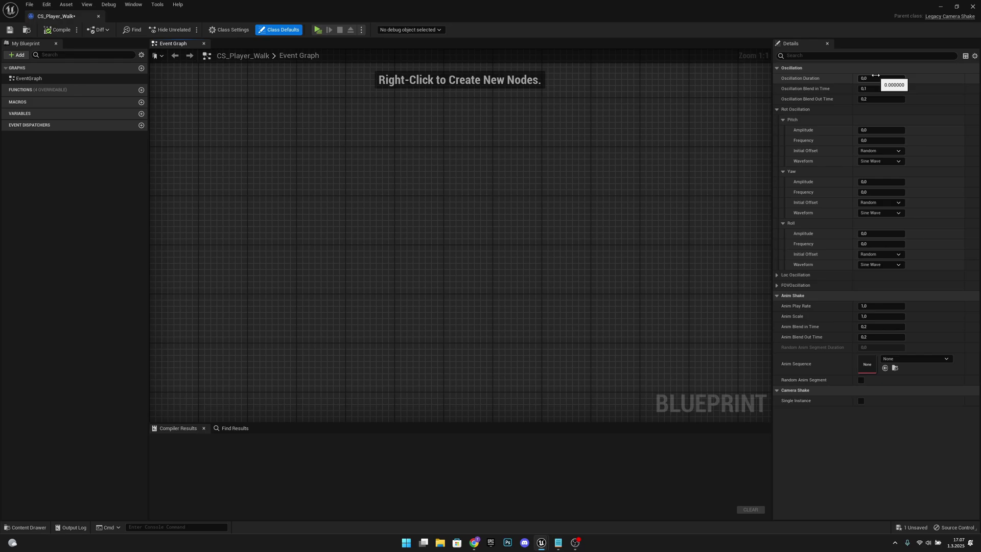
Set Oscillation Duration 0.2, pitch amplitude 0.75, frequency 5.0 and initial offset Zero
left_click(877, 76)
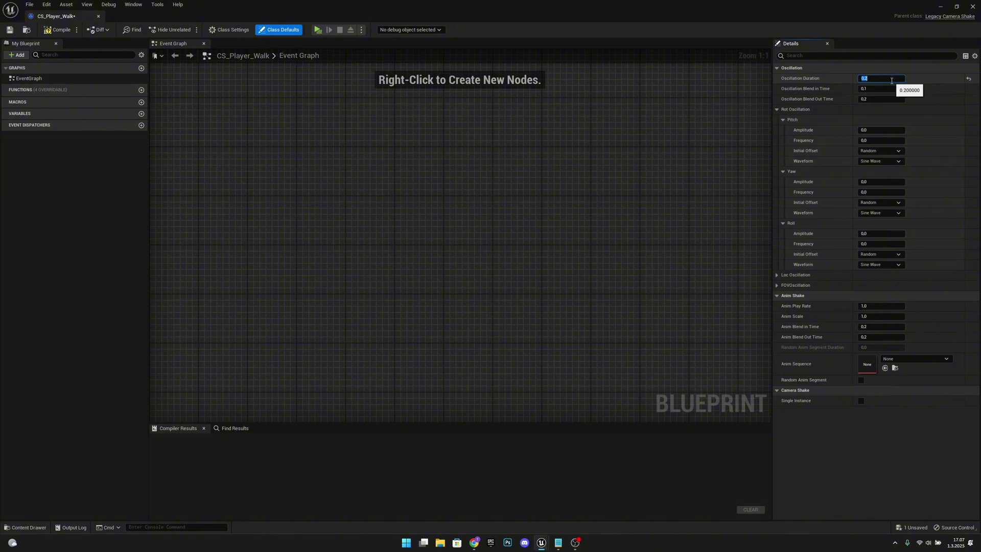
left_click(889, 152)
left_click(879, 166)
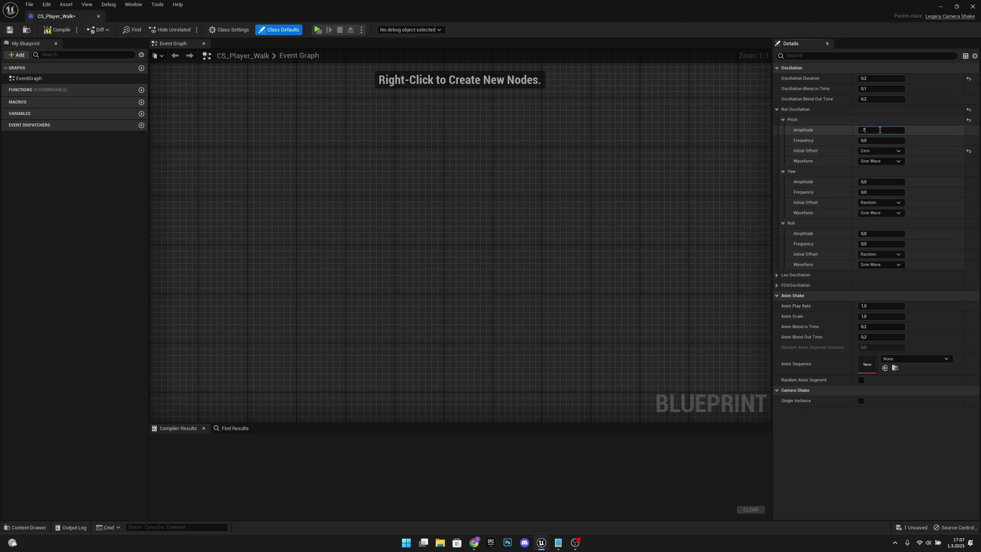
left_click(880, 139)
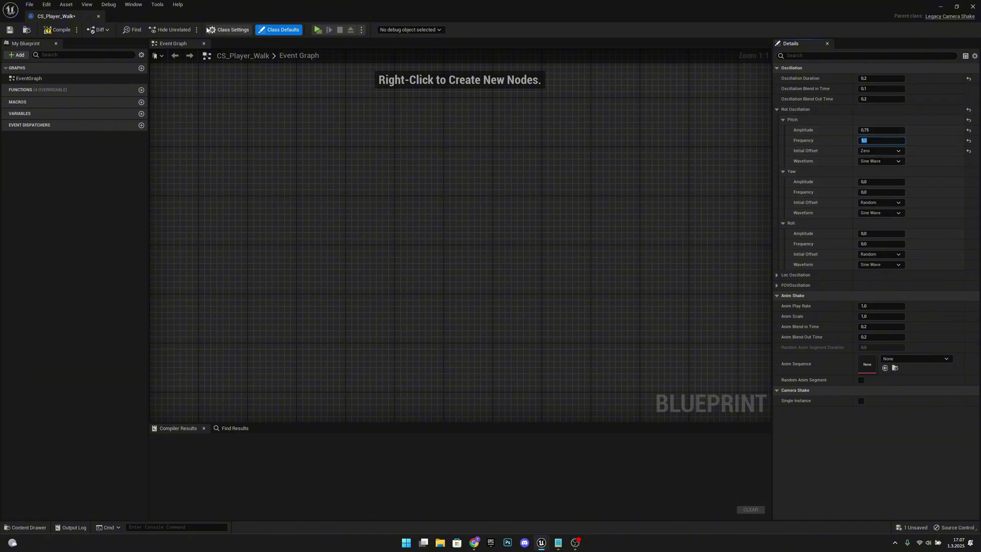
Compile and save CS_Player_Walk, then close its editor
left_click(59, 29)
left_click(10, 29)
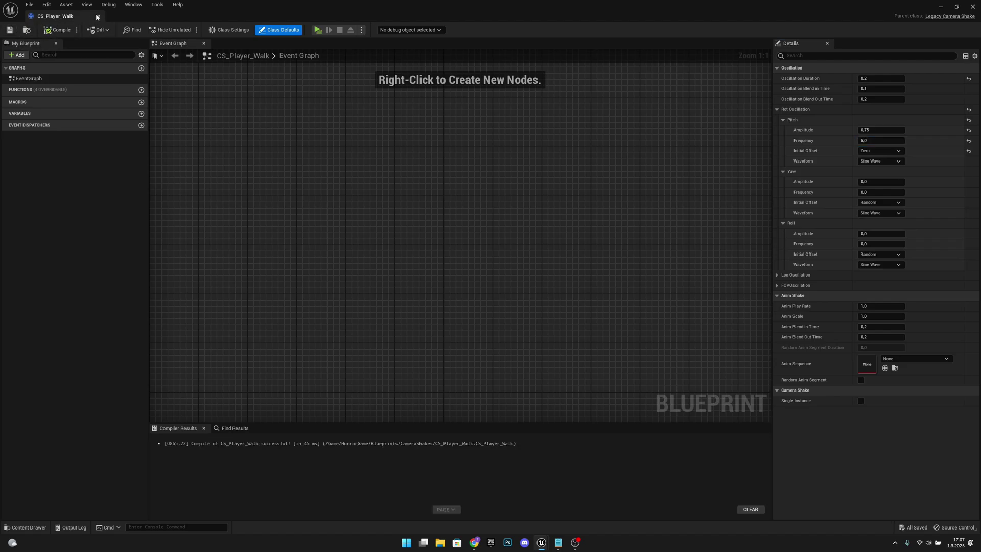
left_click(99, 16)
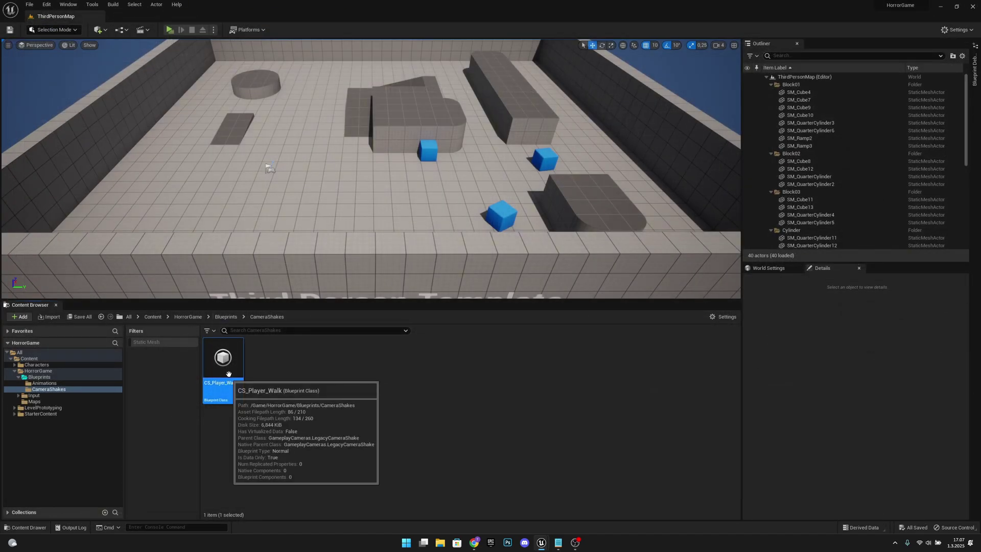
Duplicate CS_Player_Walk as CS_Player_Sprint and open the copy for editing
right_click(230, 372)
left_click(284, 234)
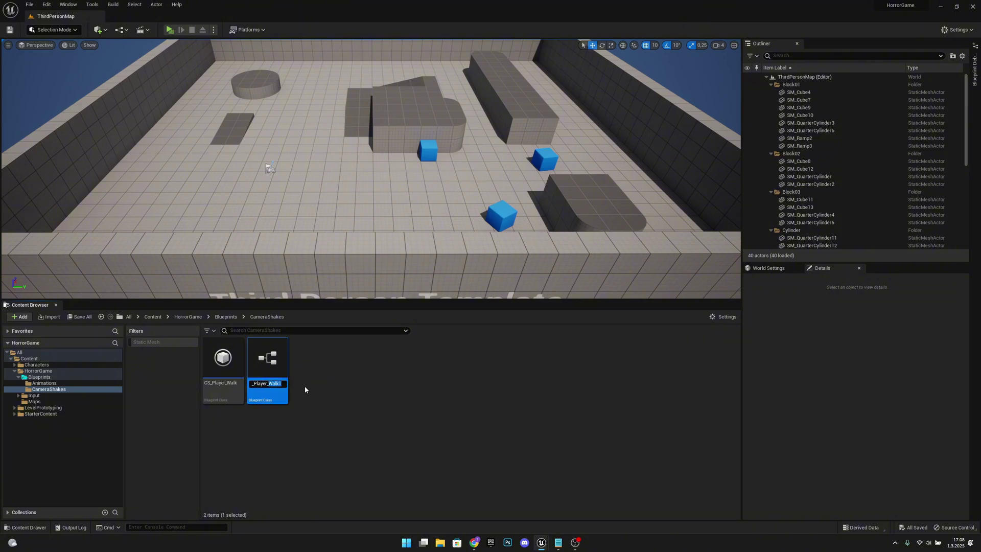
type("Sprint")
key("Return")
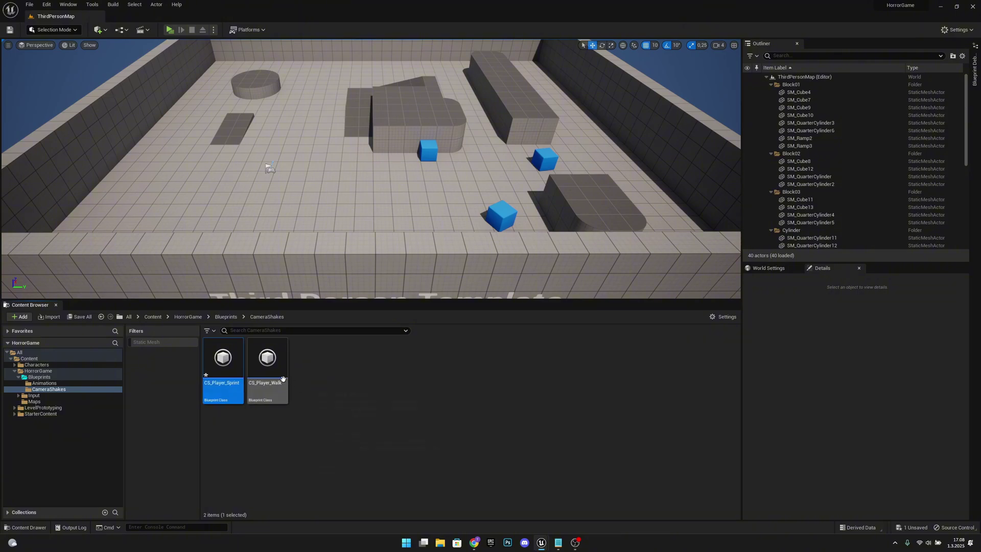
double_click(225, 364)
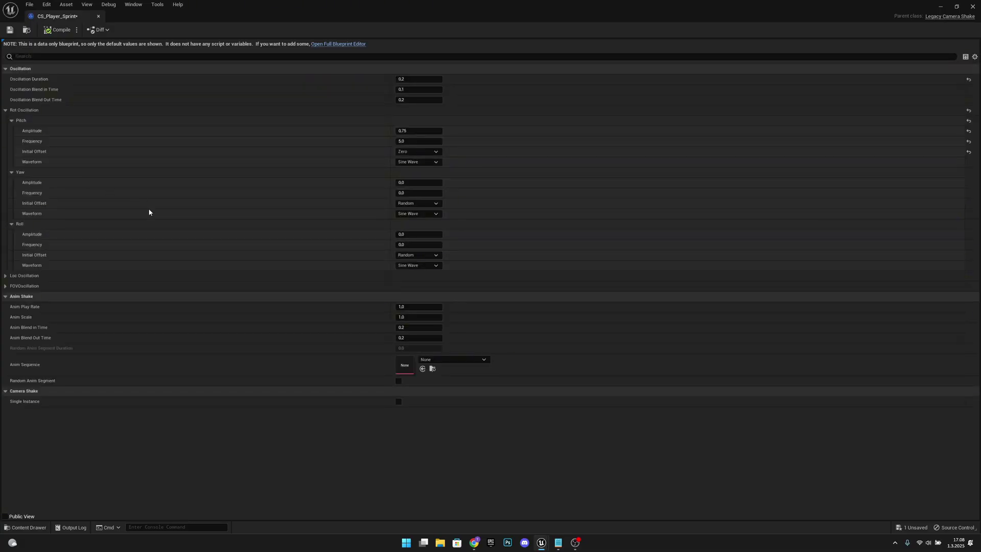
Set Oscillation Duration to 0.25 and pitch amplitude 0.5 with frequency 7
left_click(419, 81)
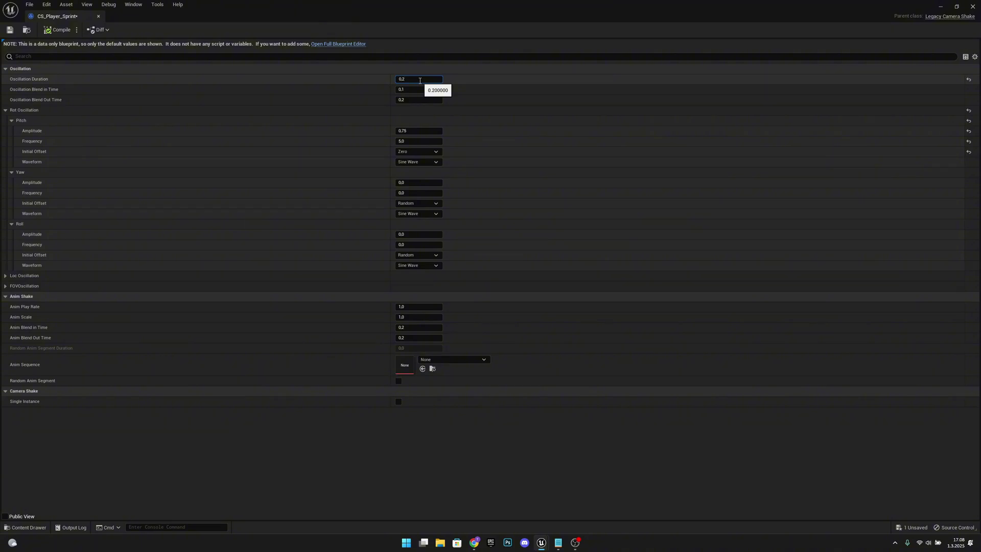
type("5")
key("Return")
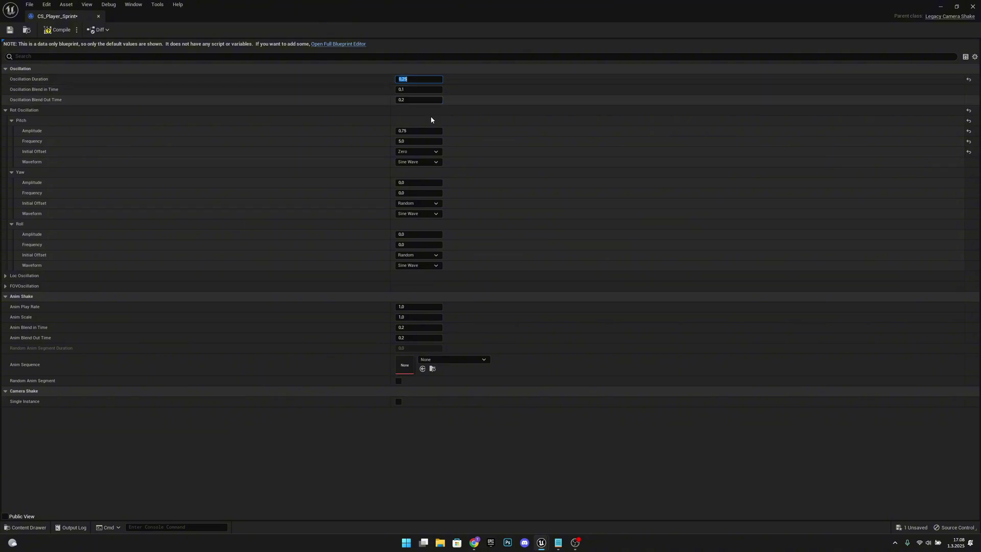
left_click(418, 128)
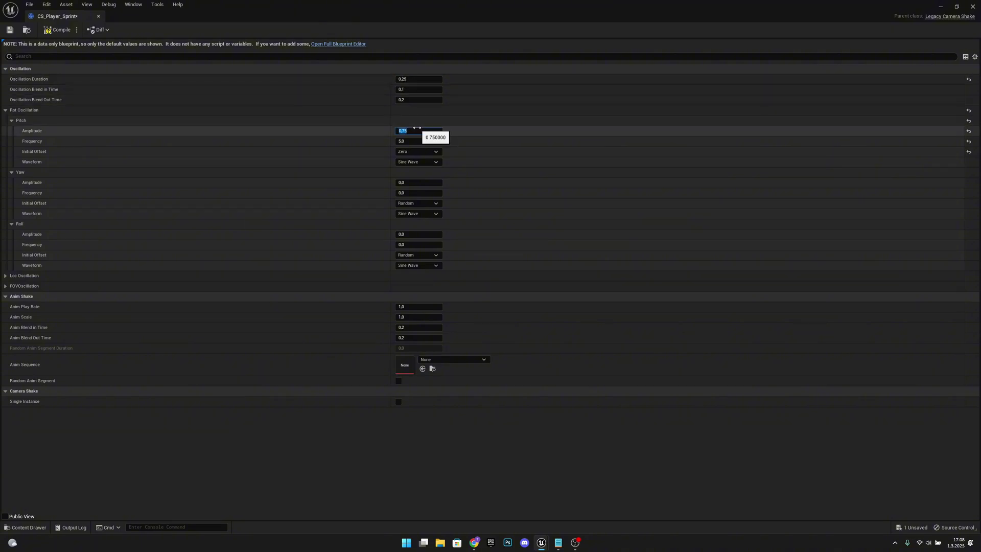
key("Return")
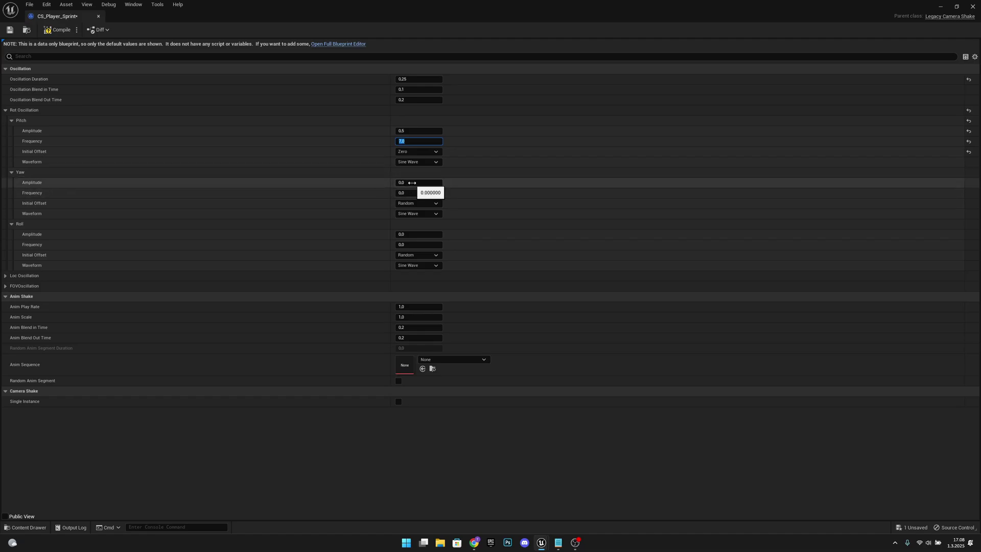
left_click(411, 182)
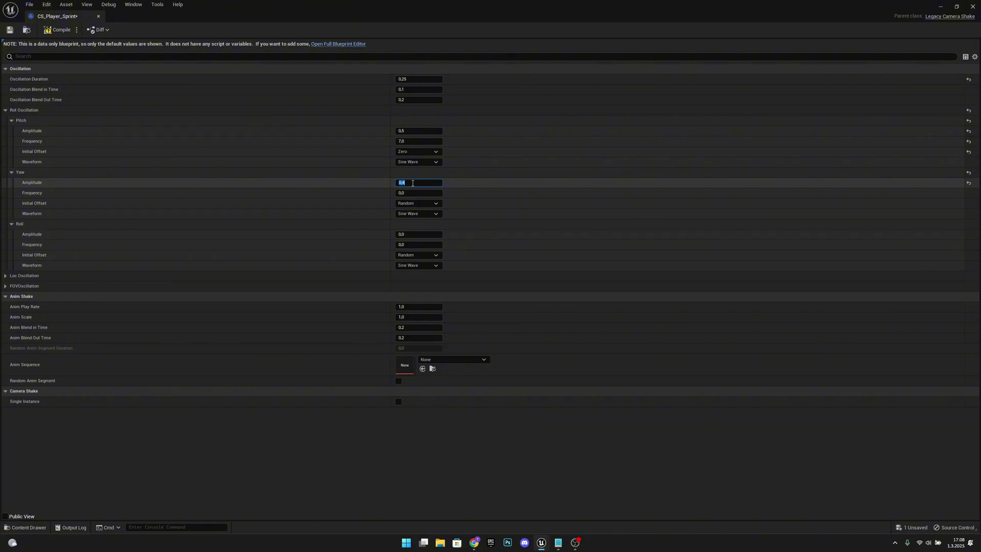
Set yaw 0.4/5 and roll 0.3/2.5 amplitude/frequency, then compile, save and close
left_click(413, 193)
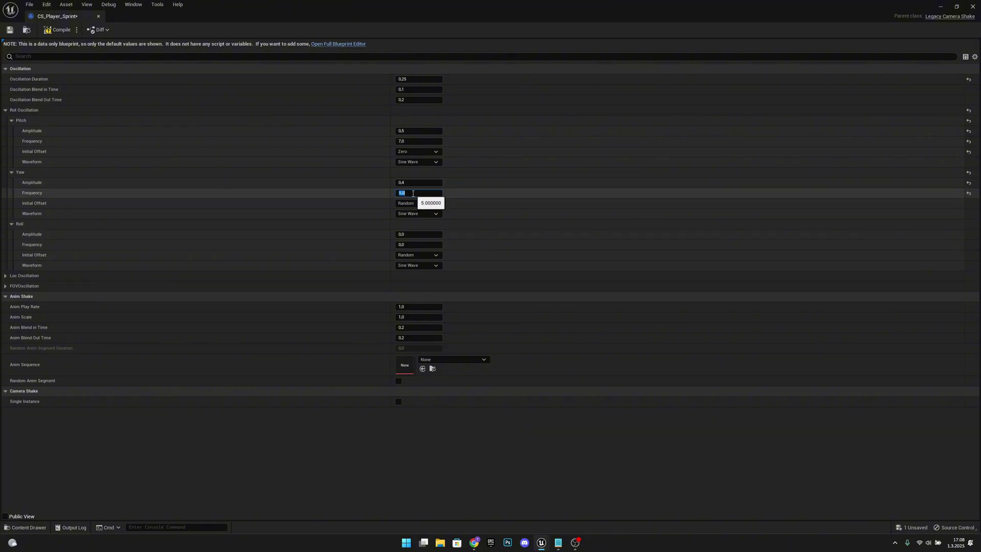
left_click(409, 234)
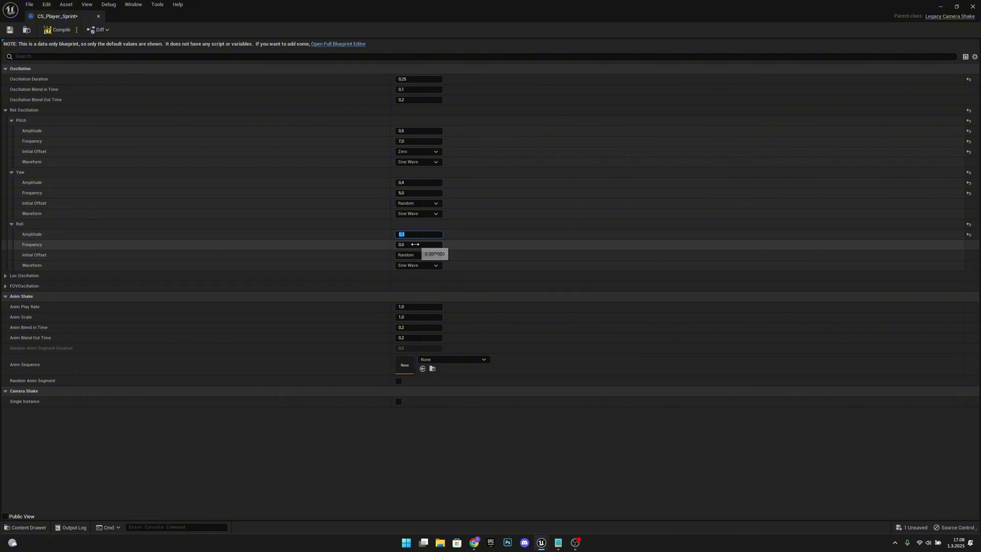
left_click(415, 244)
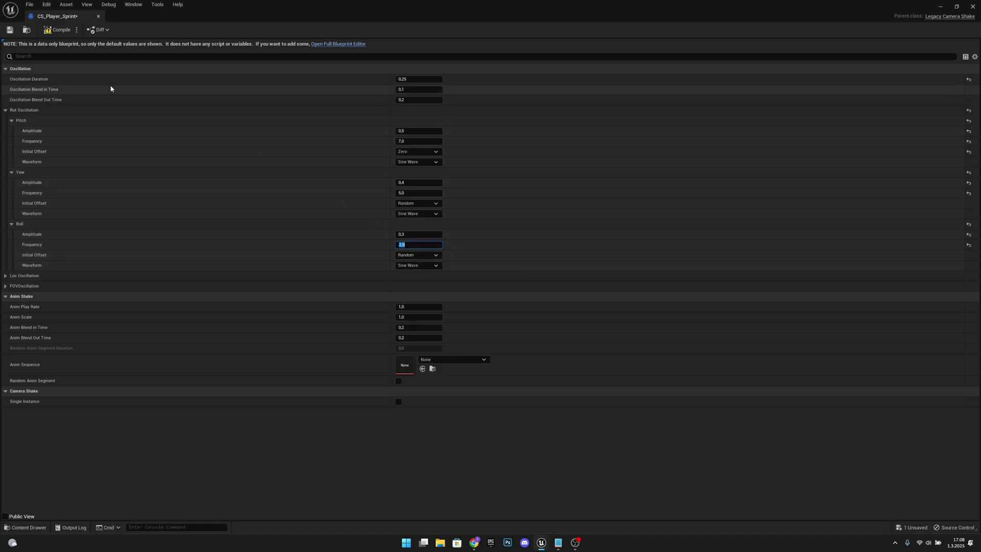
left_click(53, 33)
left_click(9, 30)
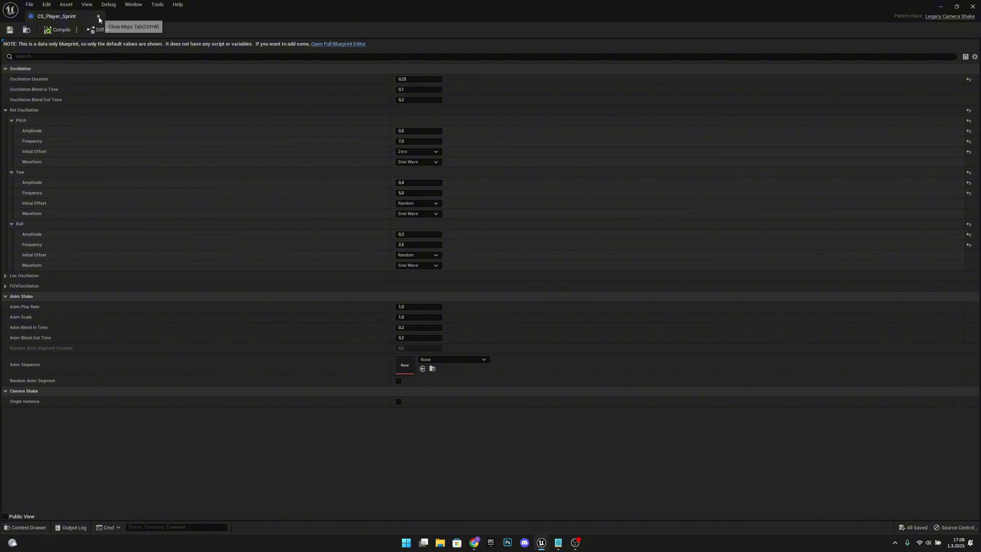
left_click(99, 17)
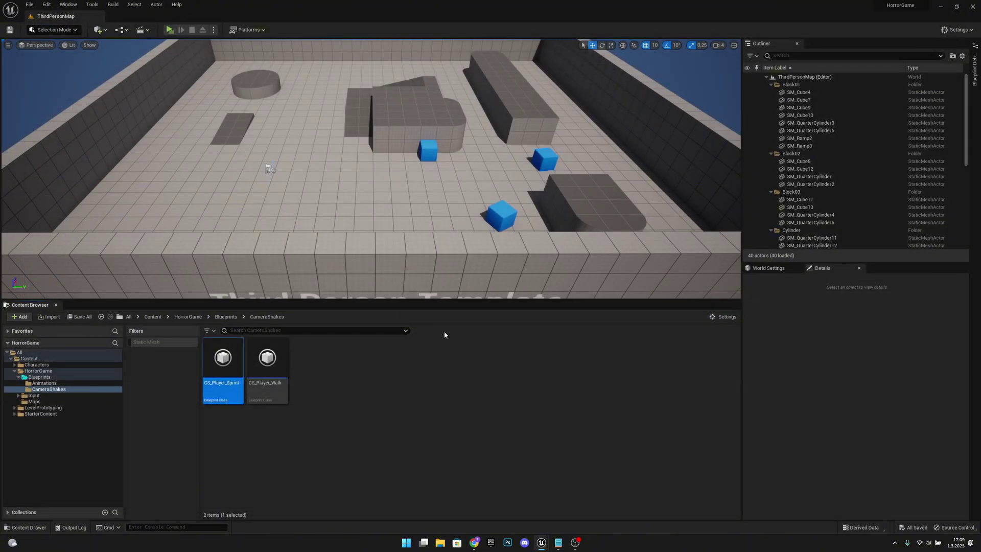
Go up to Blueprints, open the Animations folder and select Walk_F
left_click(439, 344)
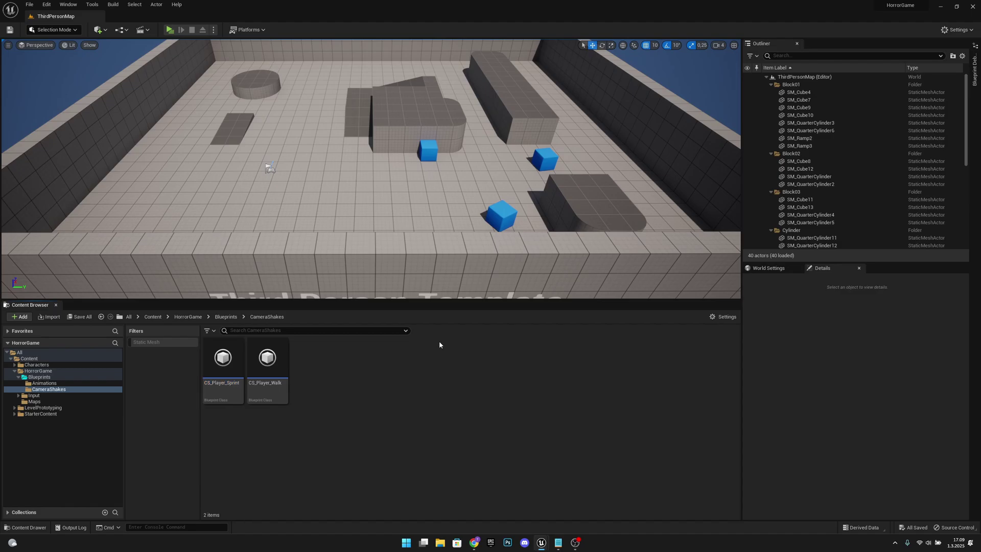
left_click(225, 316)
left_click(227, 368)
double_click(227, 369)
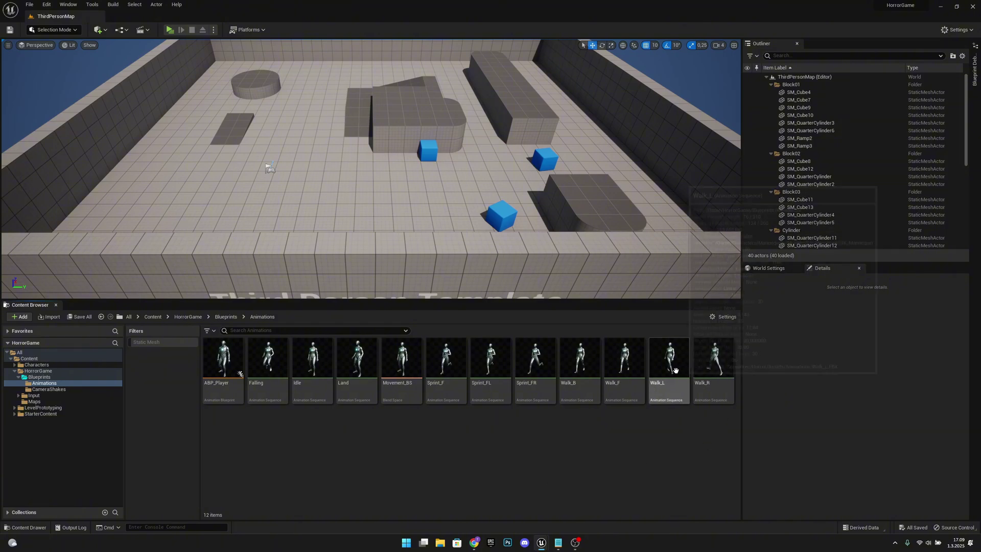
left_click(622, 367)
Open Walk_F, pause playback, view the mannequin side-on and scrub to frame 4
double_click(622, 367)
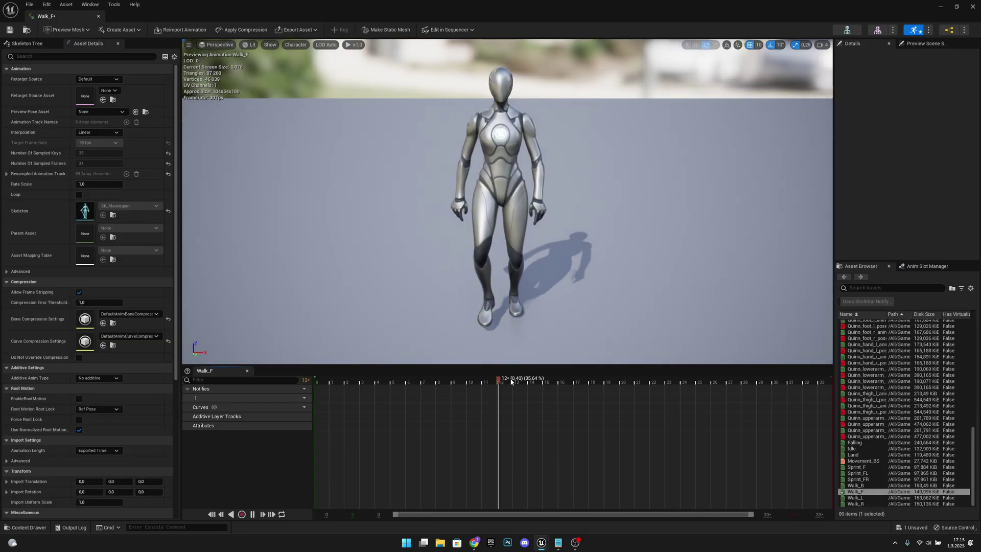
key("space")
right_click_drag(506, 204, 505, 204)
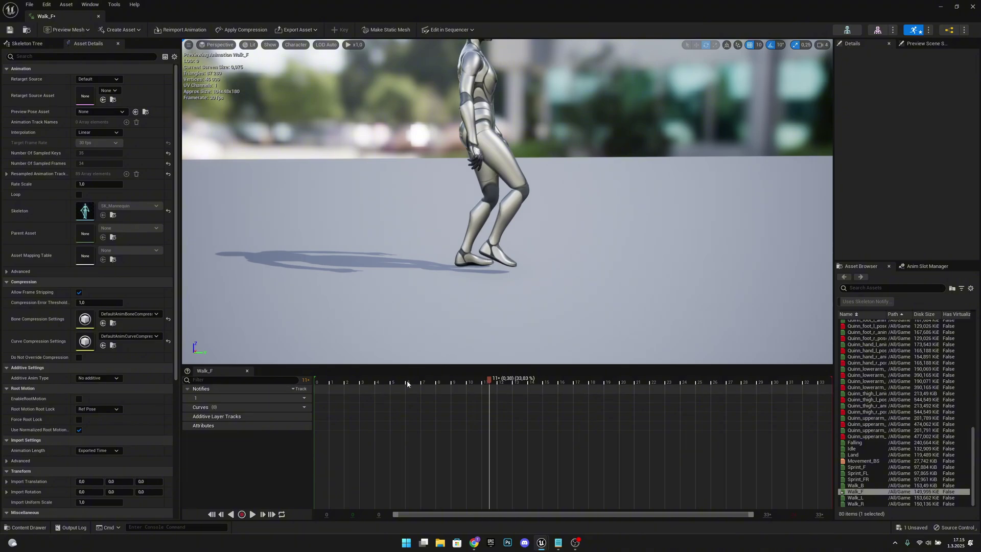
left_click_drag(400, 382, 375, 390)
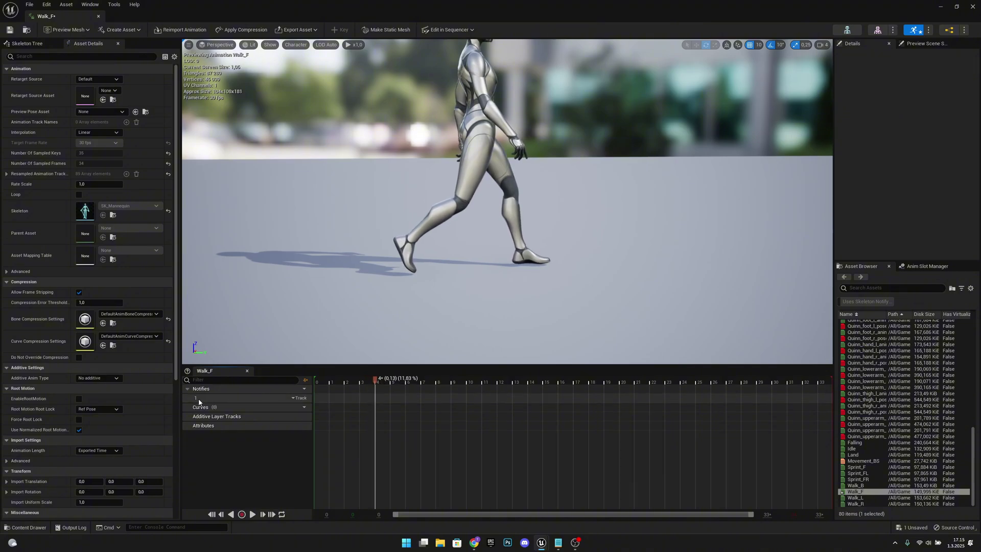
Create a new notify named CameraShake_Notify at the frame 4 footstep
right_click(376, 398)
mouse_move(403, 411)
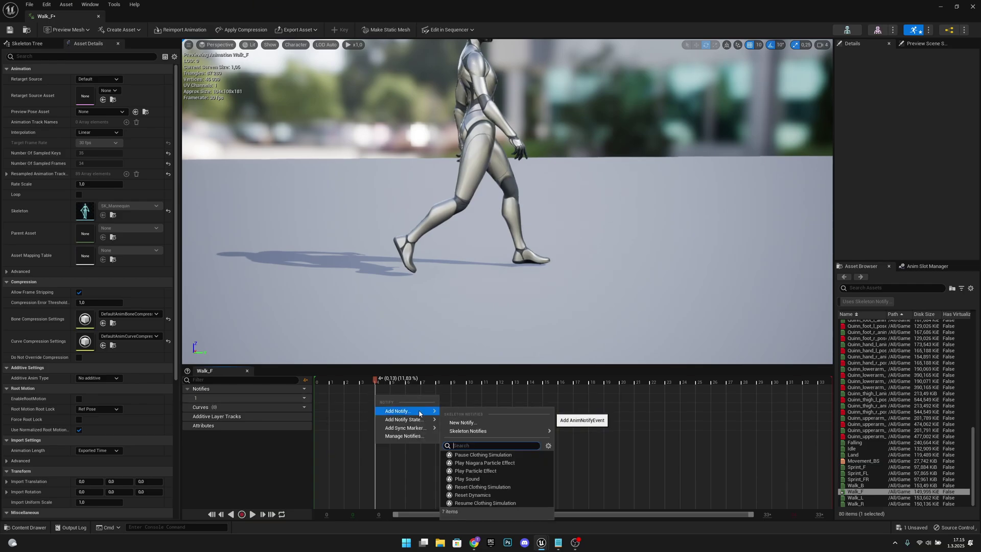
mouse_move(482, 432)
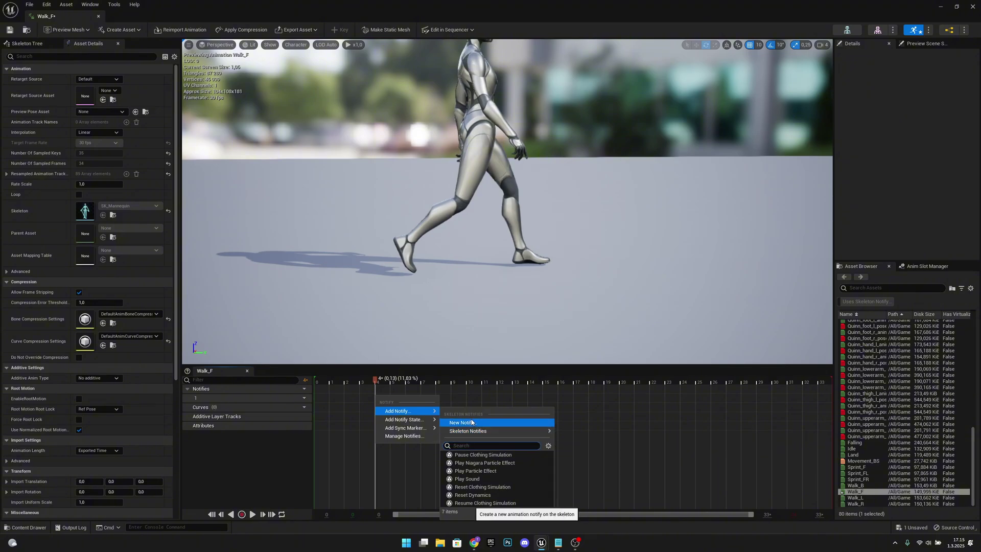
left_click(470, 423)
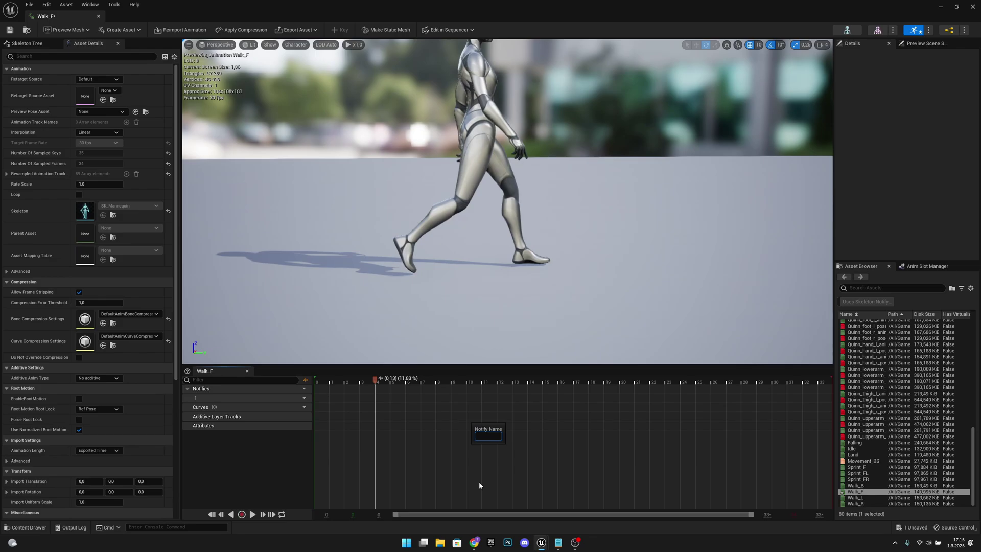
type("CameraShake_Notify")
key("Return")
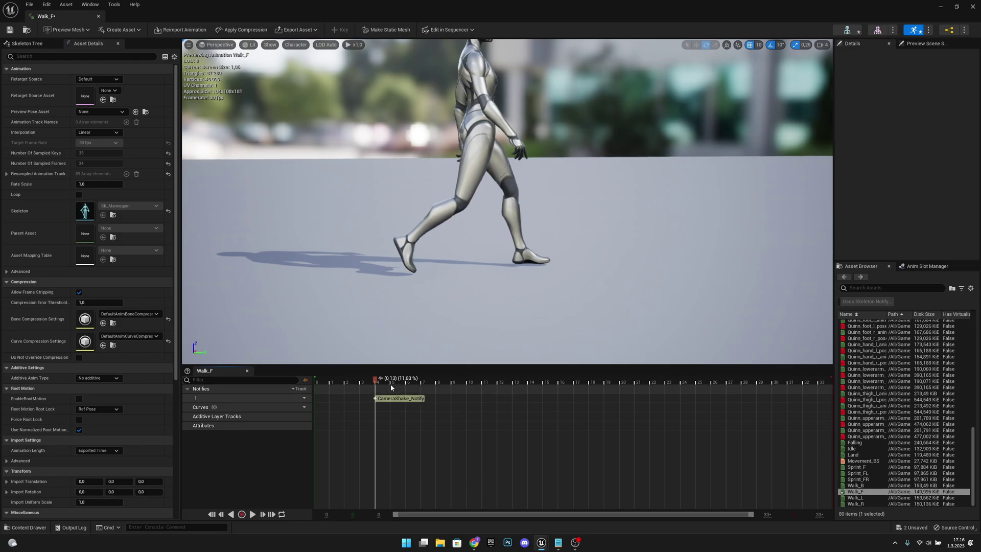
Add the CameraShake_Notify skeleton notify again at the frame 21 footstep
left_click_drag(377, 384, 636, 401)
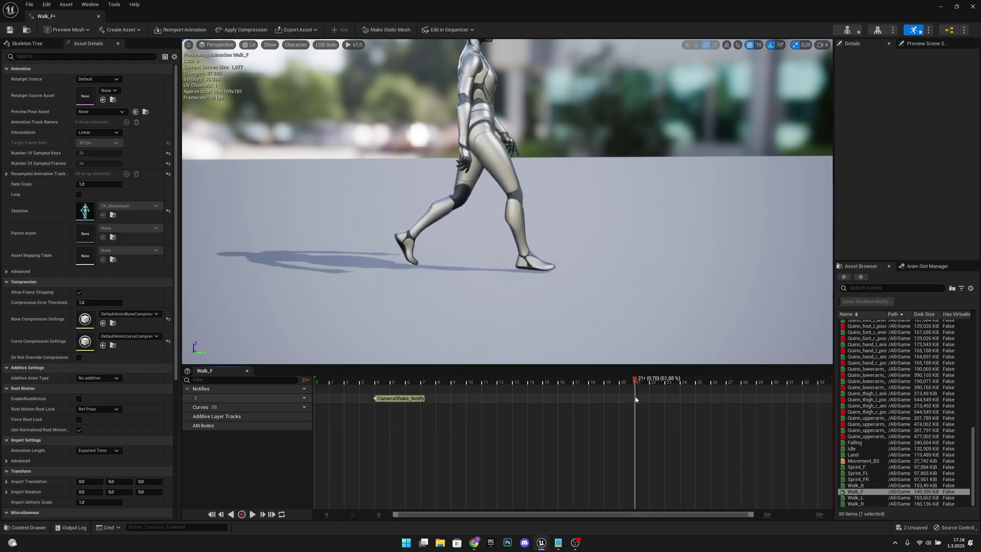
right_click(636, 399)
mouse_move(662, 414)
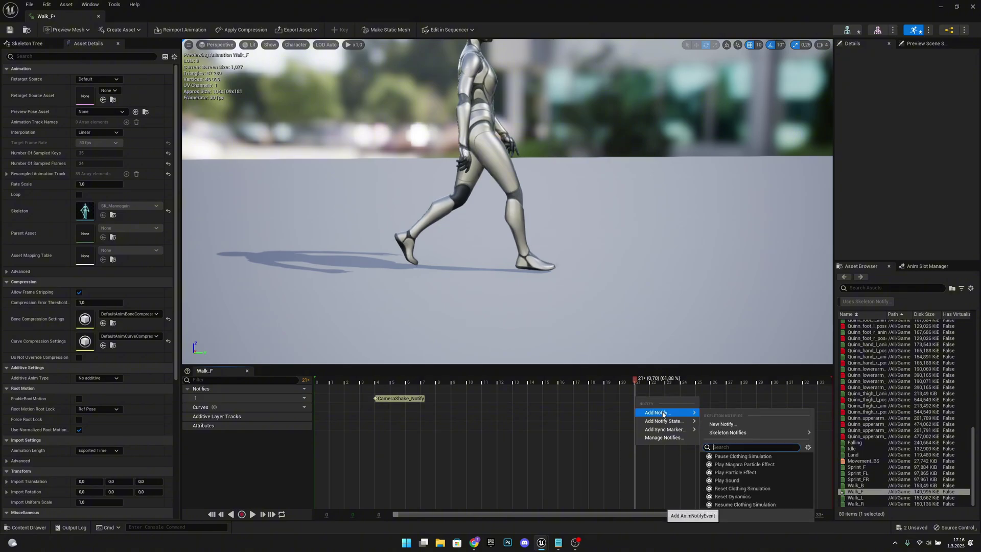
mouse_move(732, 434)
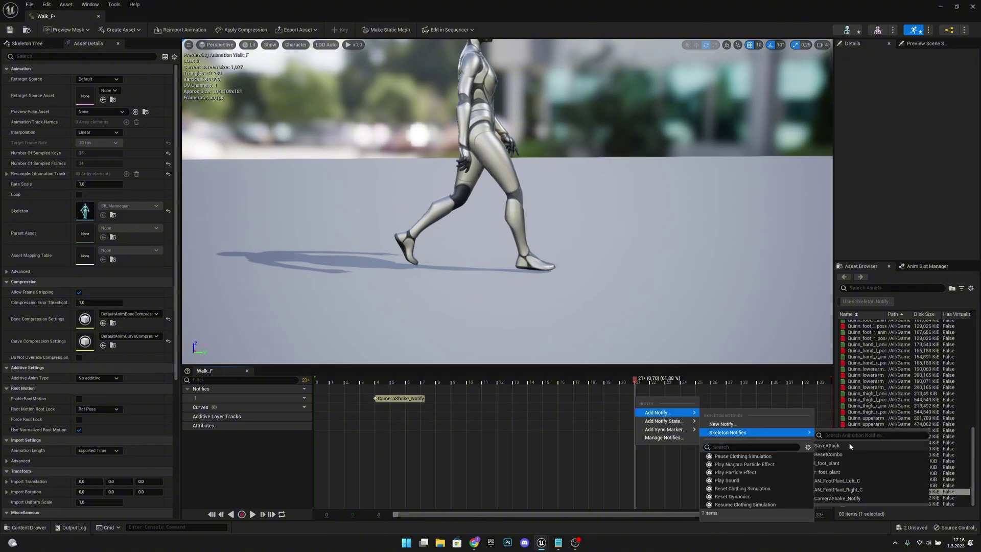
left_click(859, 498)
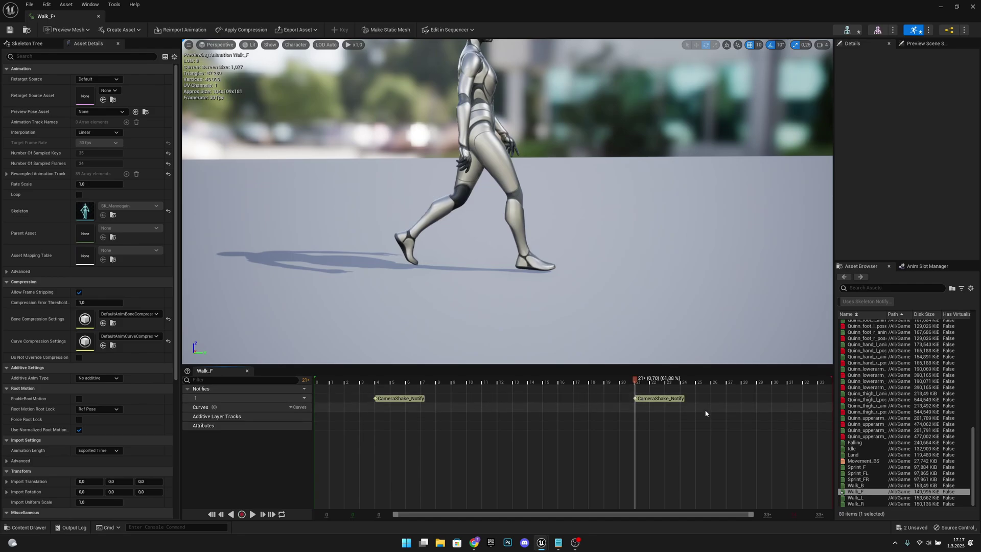
Open Walk_B and add a CameraShake_Notify at its frame 3 footstep
double_click(873, 485)
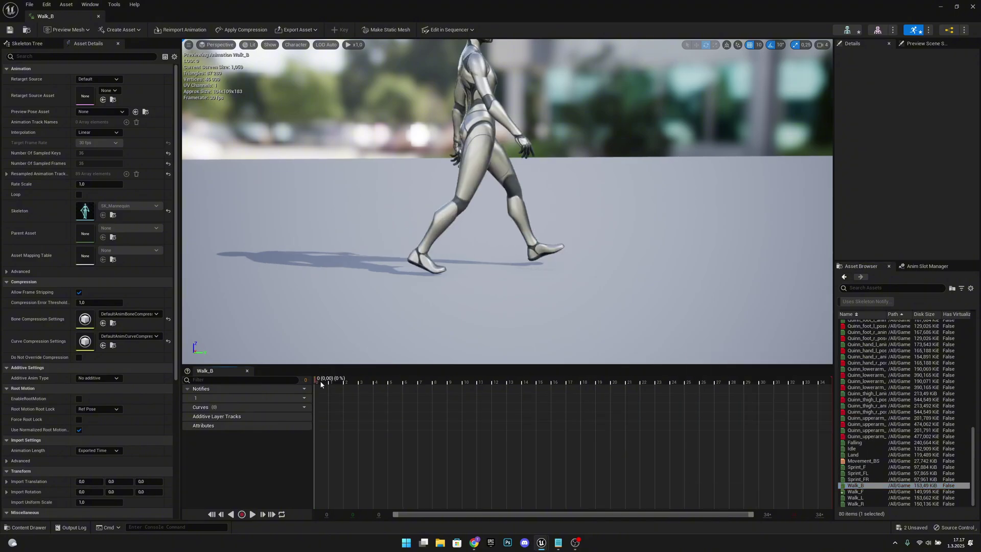
left_click_drag(321, 384, 355, 387)
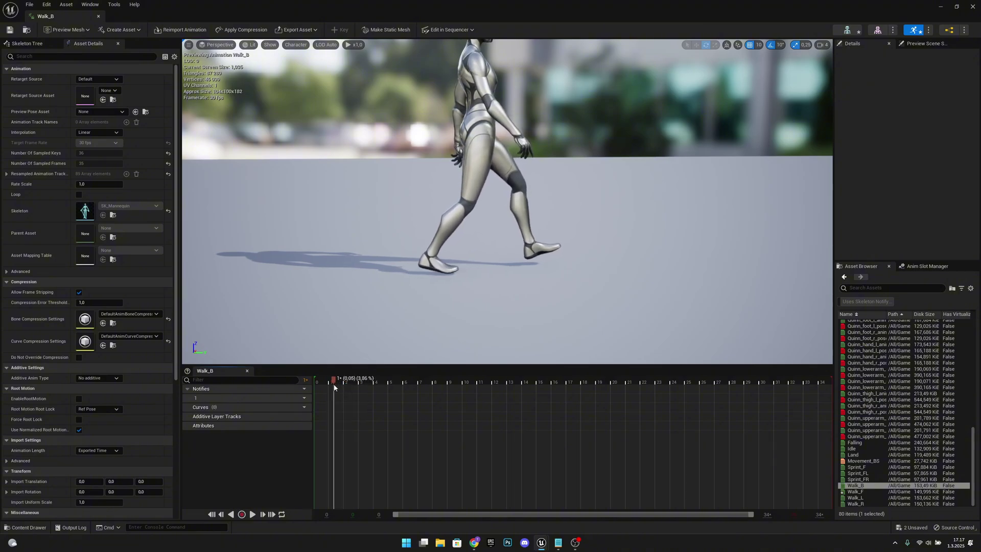
right_click(360, 398)
mouse_move(398, 412)
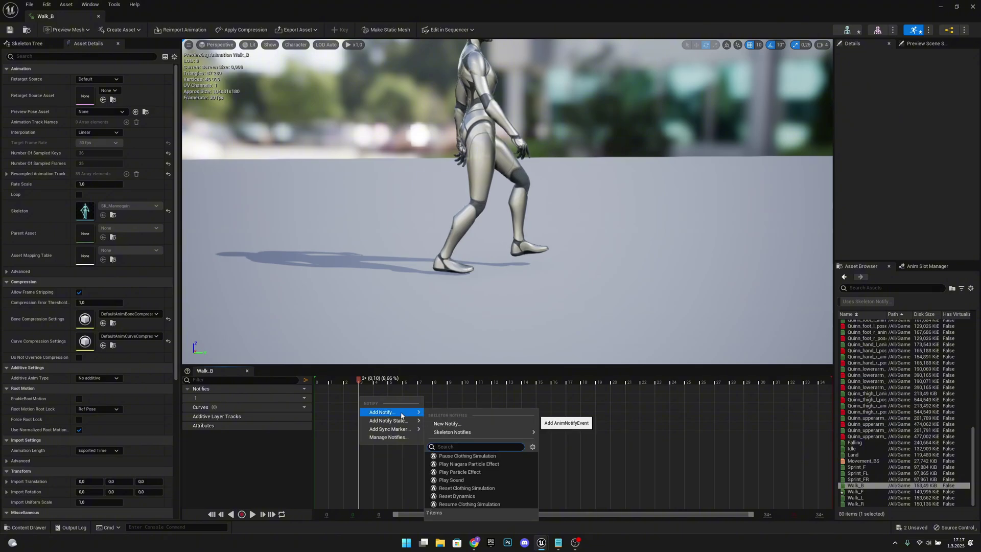
mouse_move(473, 435)
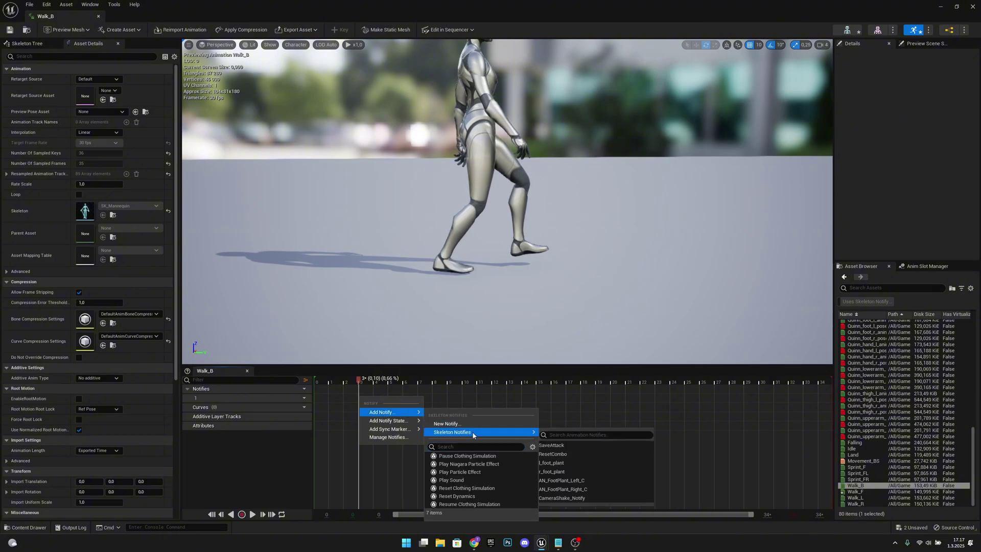
left_click(576, 500)
Add a second CameraShake_Notify at Walk_B's frame 20 footstep
left_click_drag(367, 383, 611, 396)
right_click(611, 398)
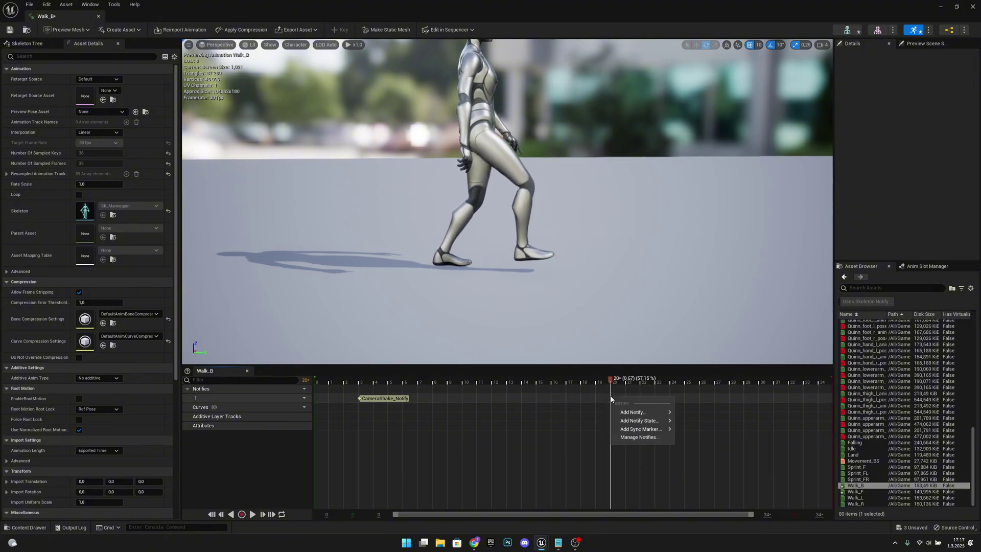
mouse_move(633, 412)
mouse_move(715, 432)
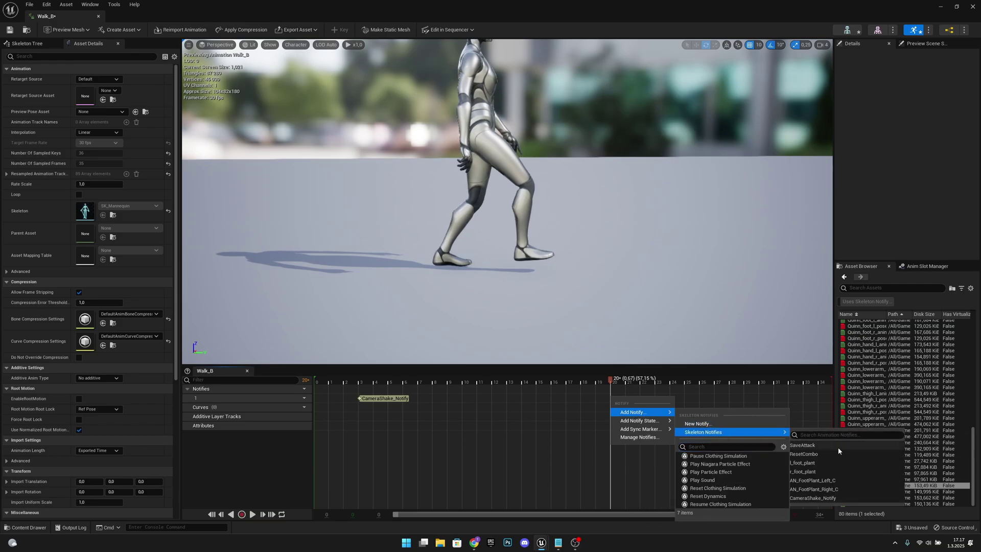
left_click(835, 497)
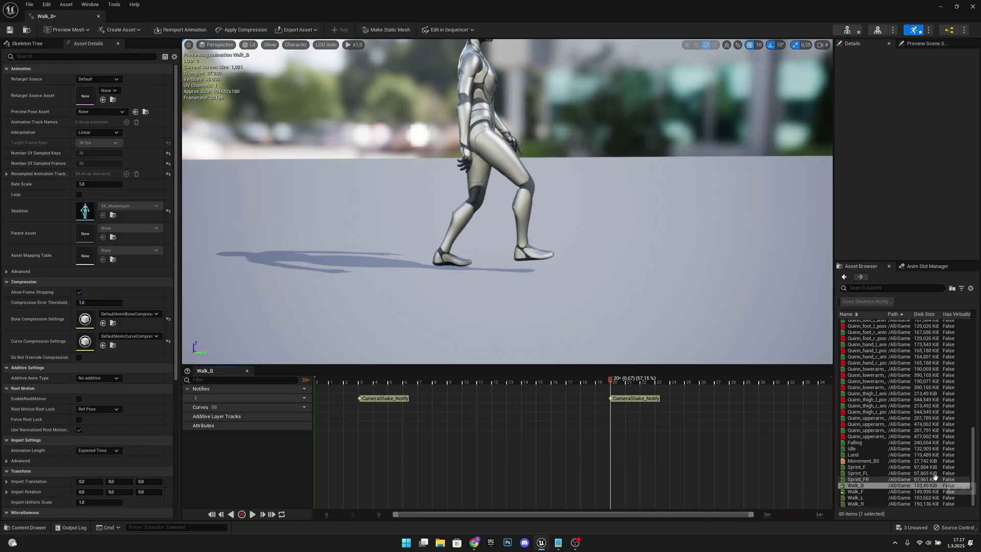
Open Walk_L and add a CameraShake_Notify at its frame 4 footstep
double_click(855, 497)
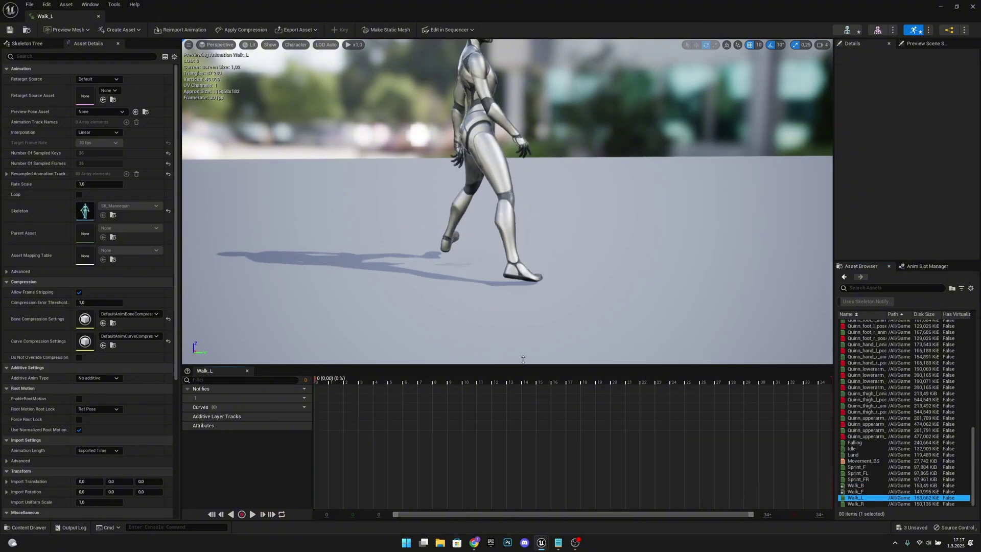
left_click_drag(448, 320, 393, 323)
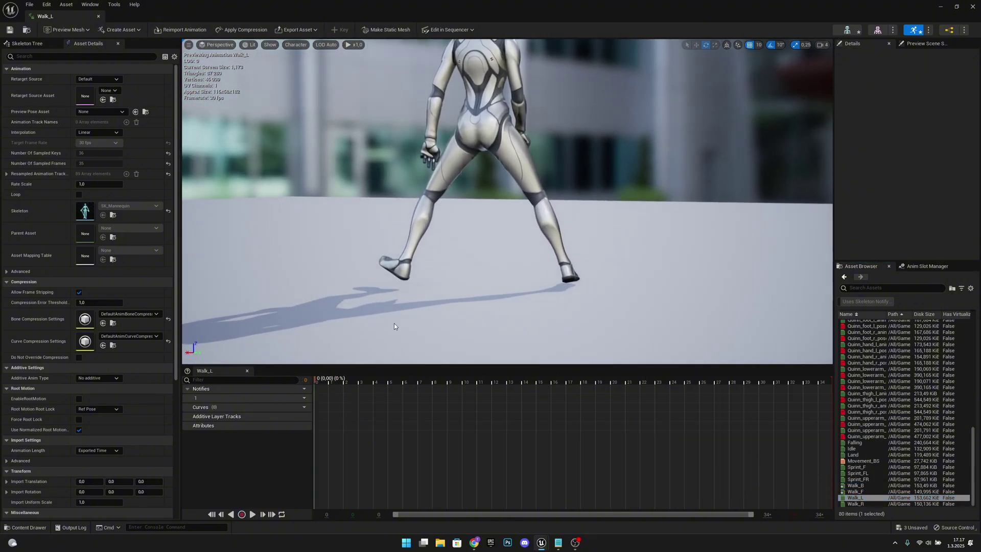
left_click_drag(323, 385, 387, 398)
right_click(388, 398)
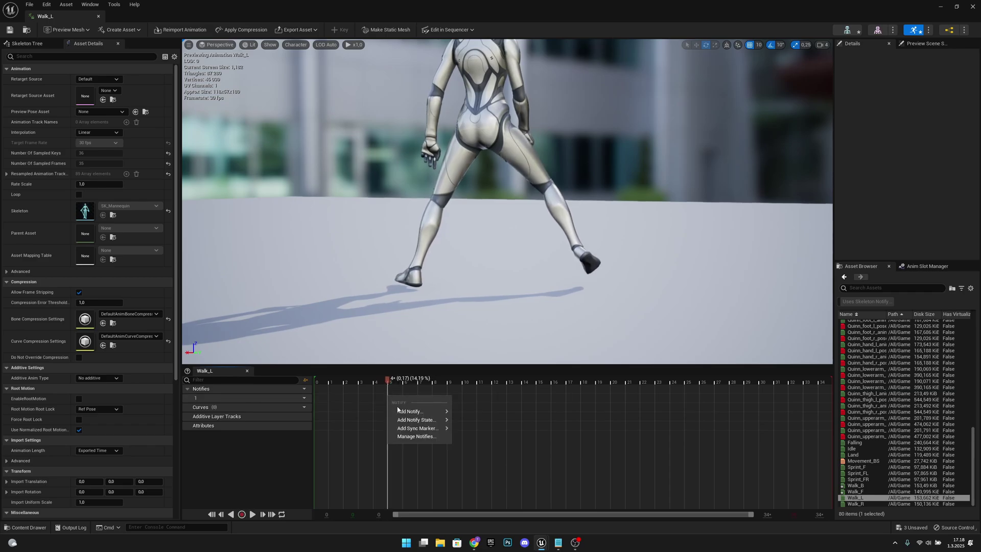
mouse_move(411, 411)
mouse_move(482, 431)
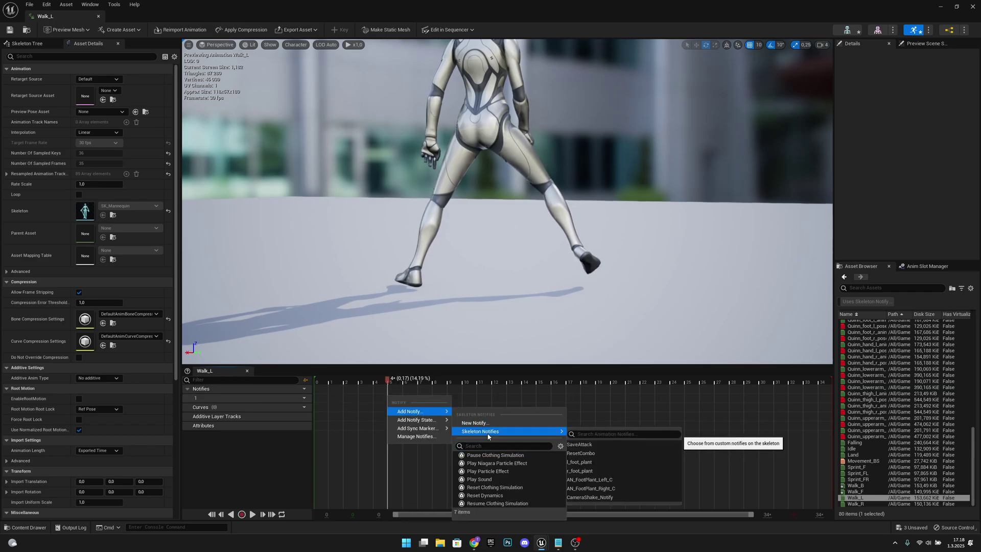
left_click(622, 499)
Add a second CameraShake_Notify at frame 22, then open Walk_R
left_click(450, 382)
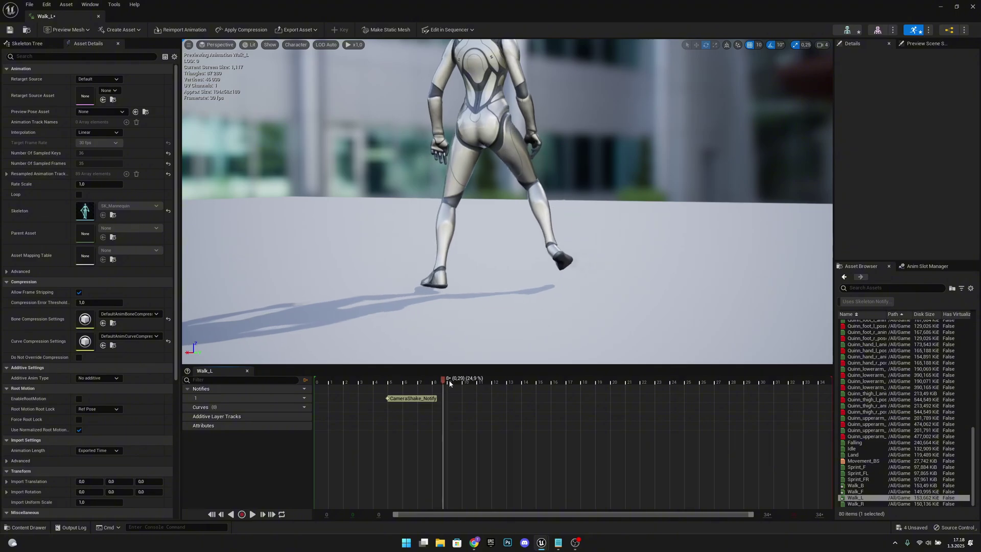
left_click_drag(450, 382, 640, 403)
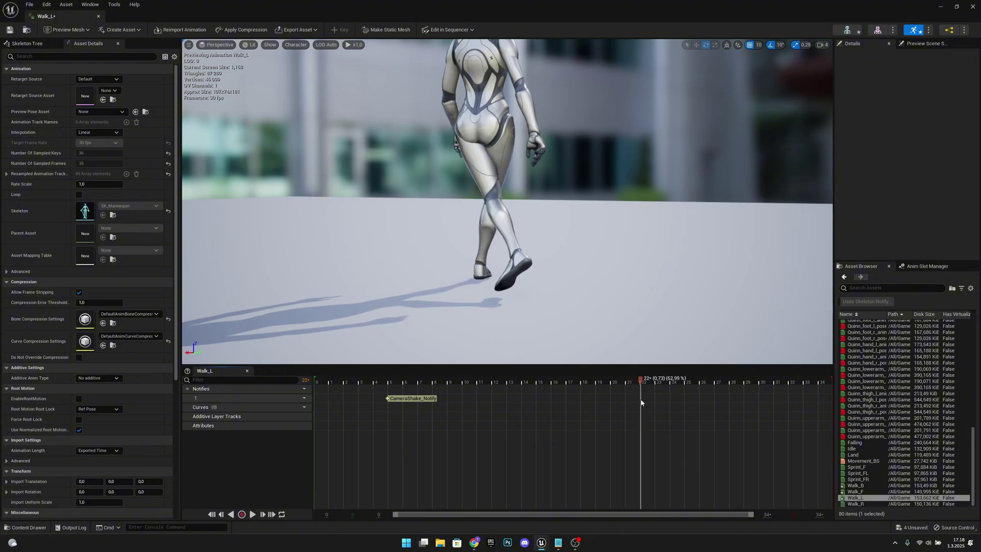
right_click(641, 399)
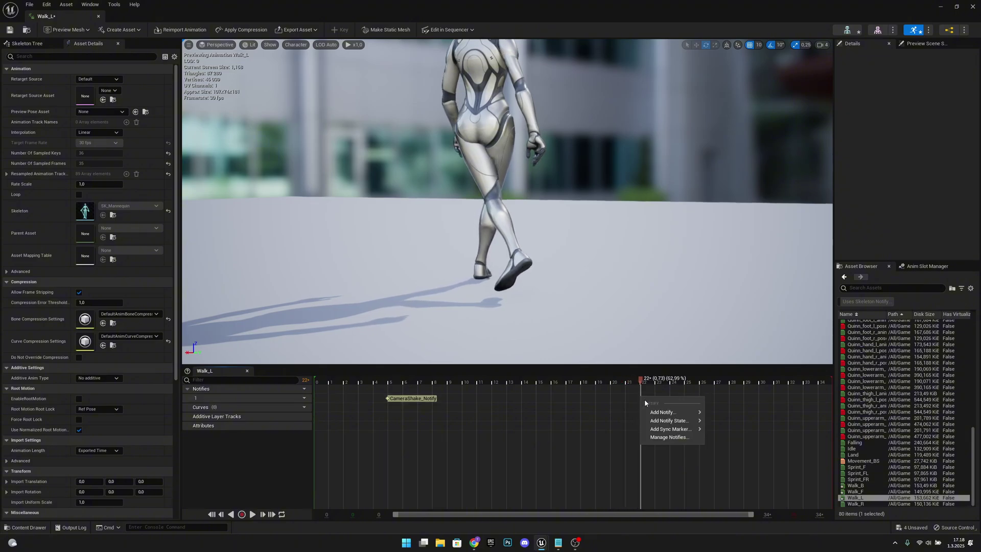
mouse_move(664, 412)
mouse_move(748, 433)
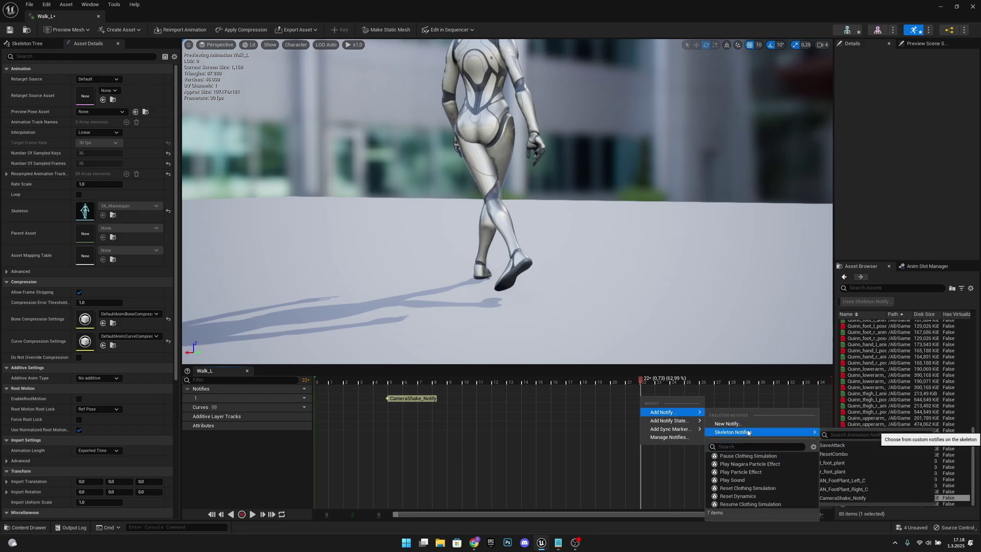
left_click(878, 499)
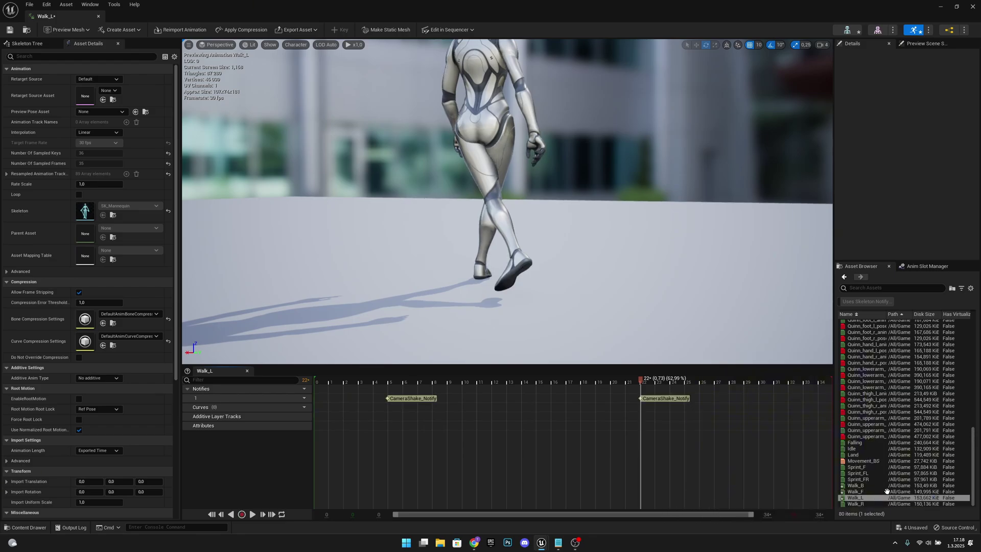
left_click(856, 504)
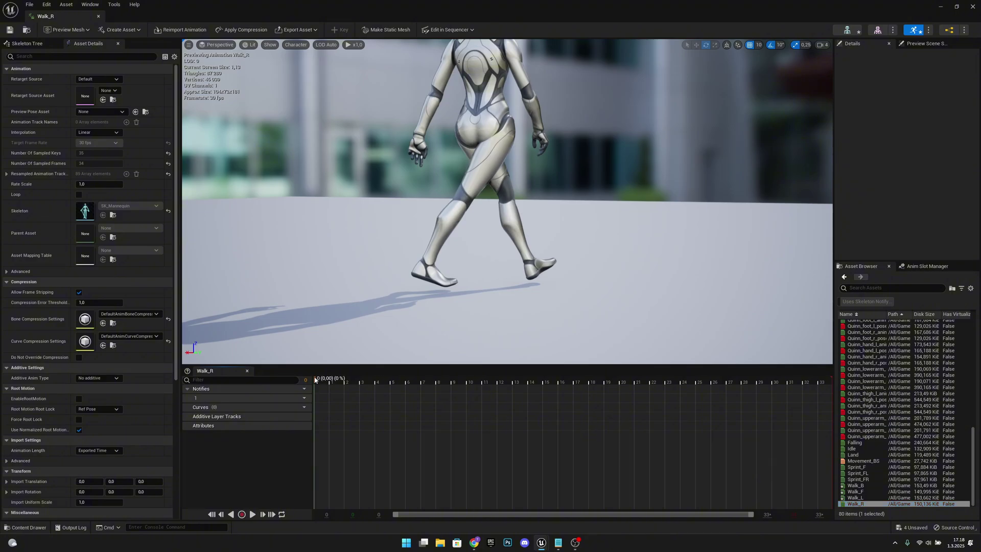
Add a CameraShake_Notify at the frame 4 footstep of Walk_R
left_click_drag(316, 379, 376, 385)
right_click(372, 393)
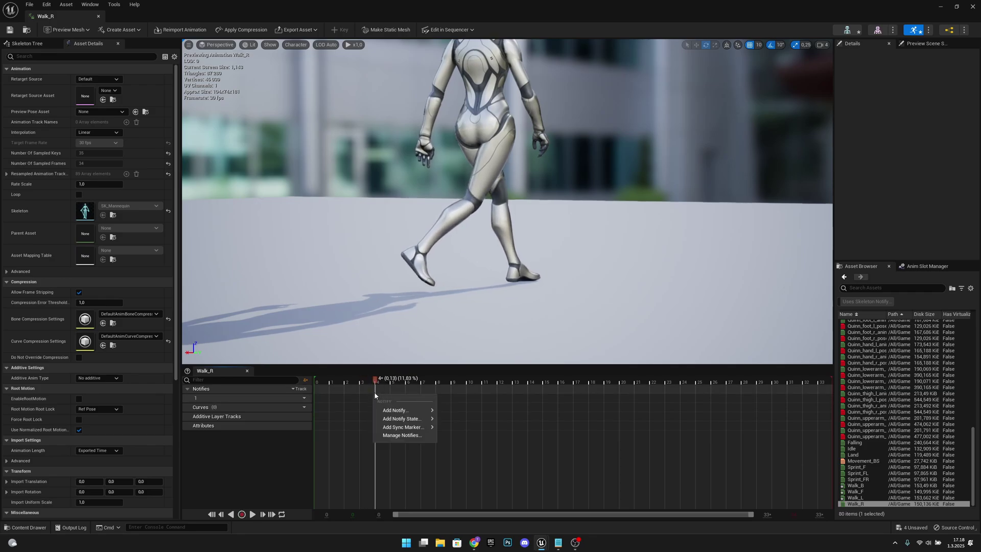
right_click(375, 392)
right_click(375, 400)
mouse_move(401, 414)
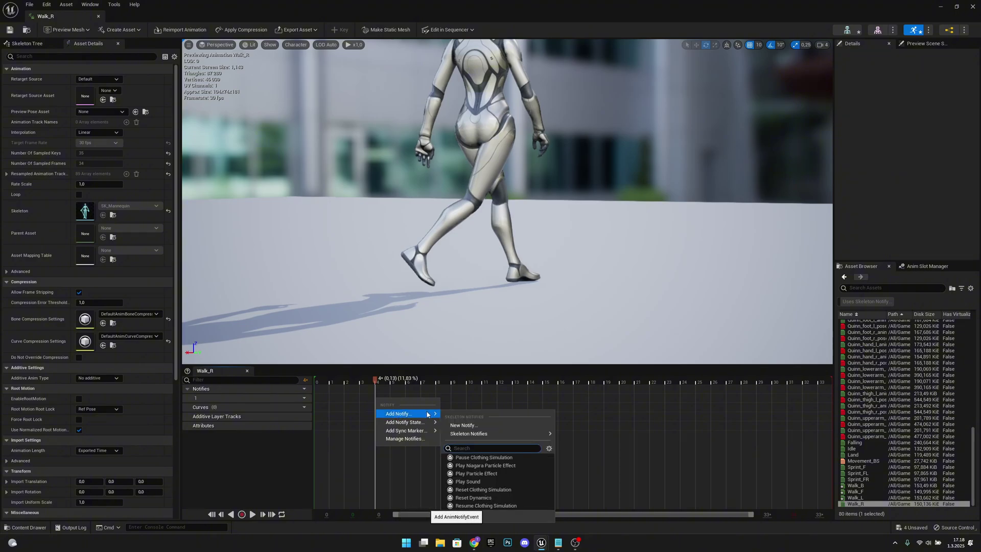
mouse_move(483, 434)
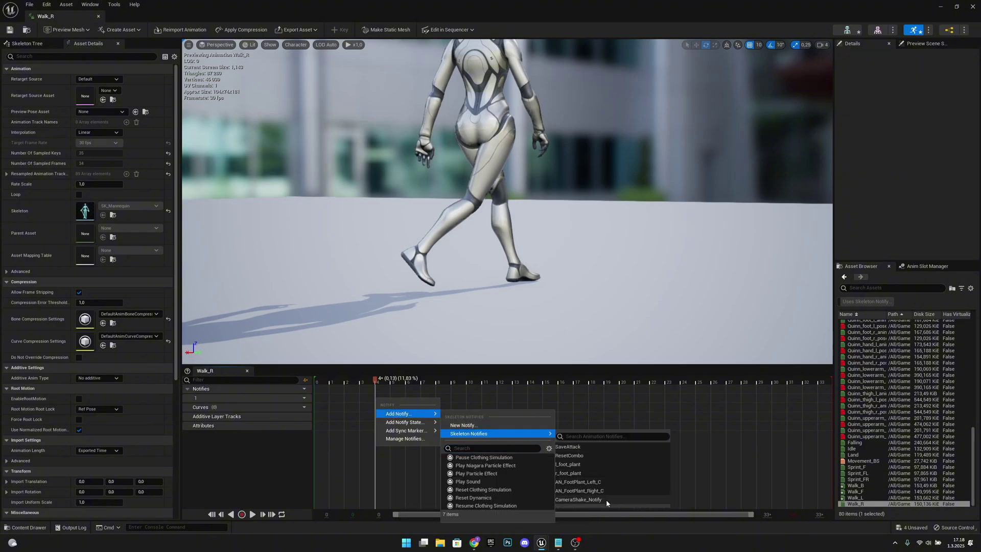
left_click(606, 499)
Add a second CameraShake_Notify at the frame 23 footstep, then open Sprint_F
left_click_drag(375, 381, 665, 407)
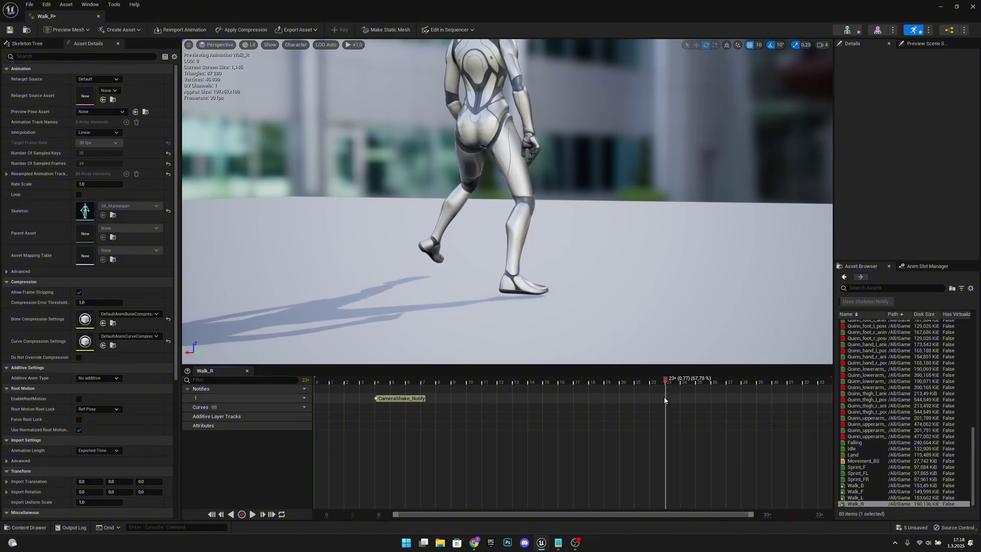
right_click(664, 398)
mouse_move(681, 412)
mouse_move(769, 434)
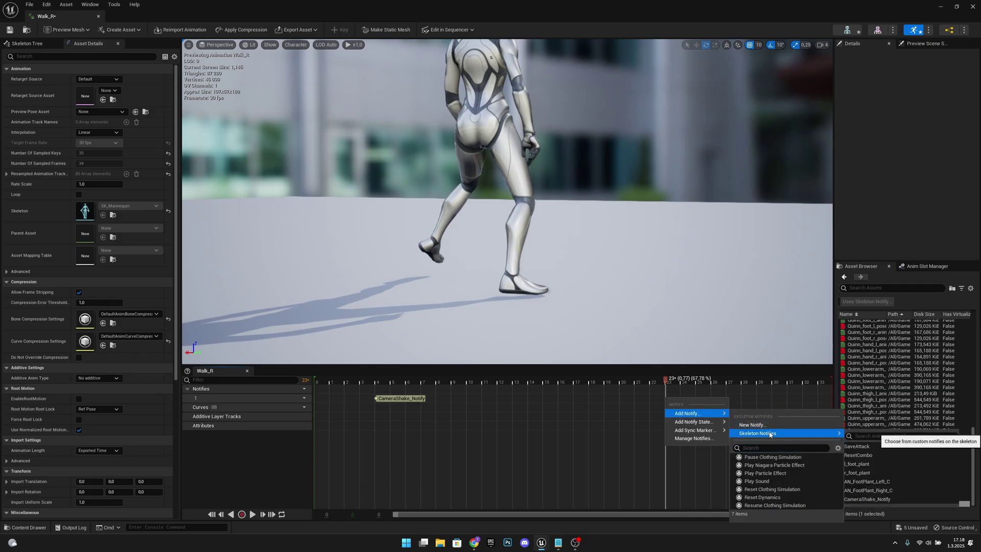
left_click(900, 499)
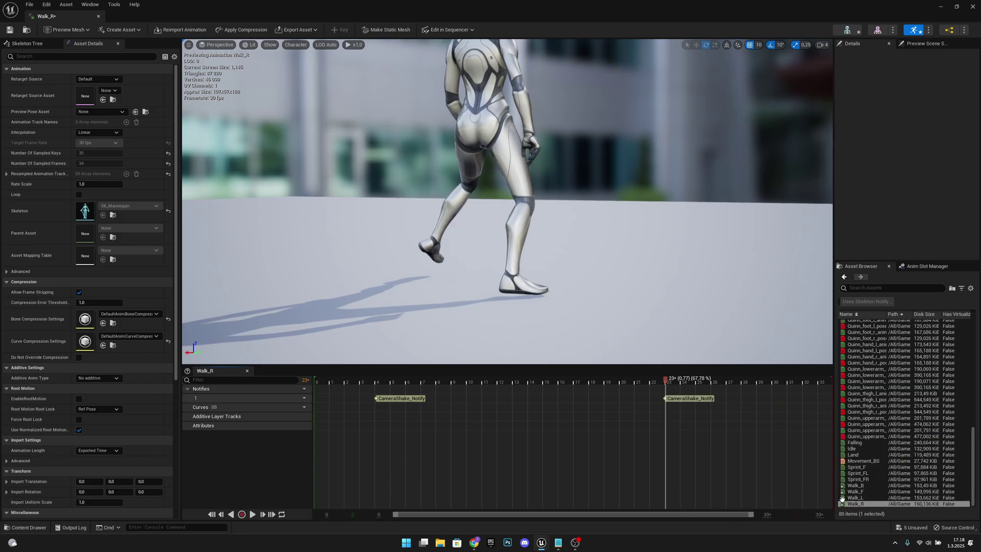
double_click(858, 467)
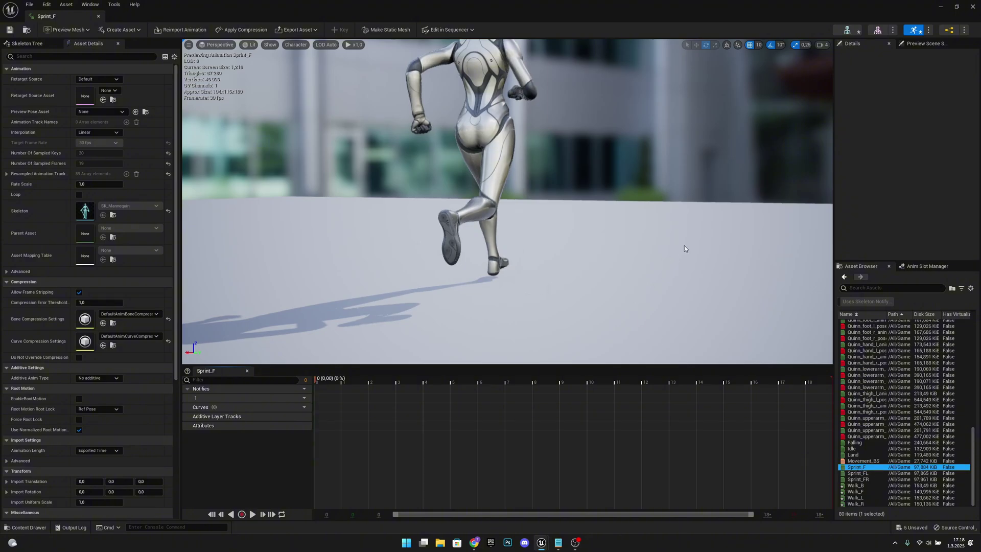
left_click_drag(684, 249, 560, 298)
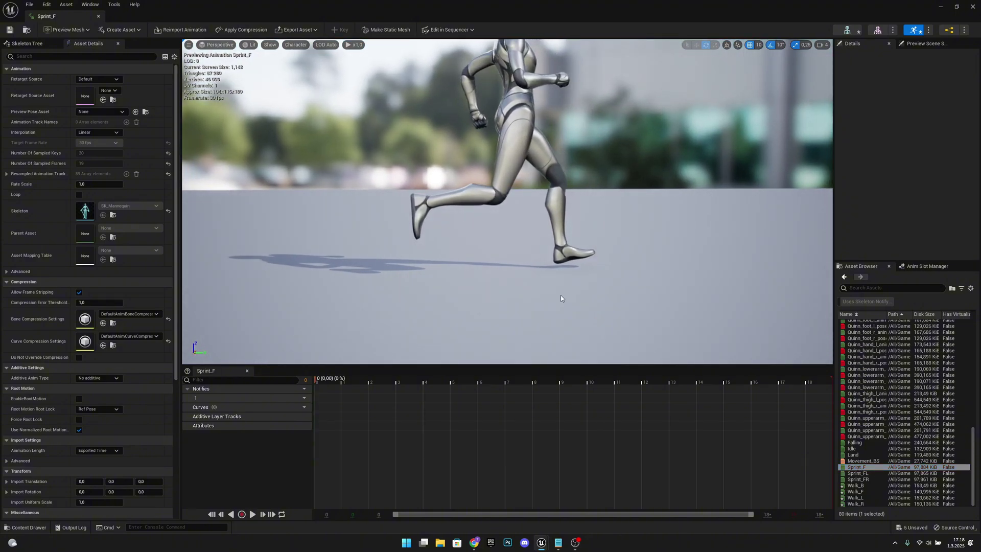